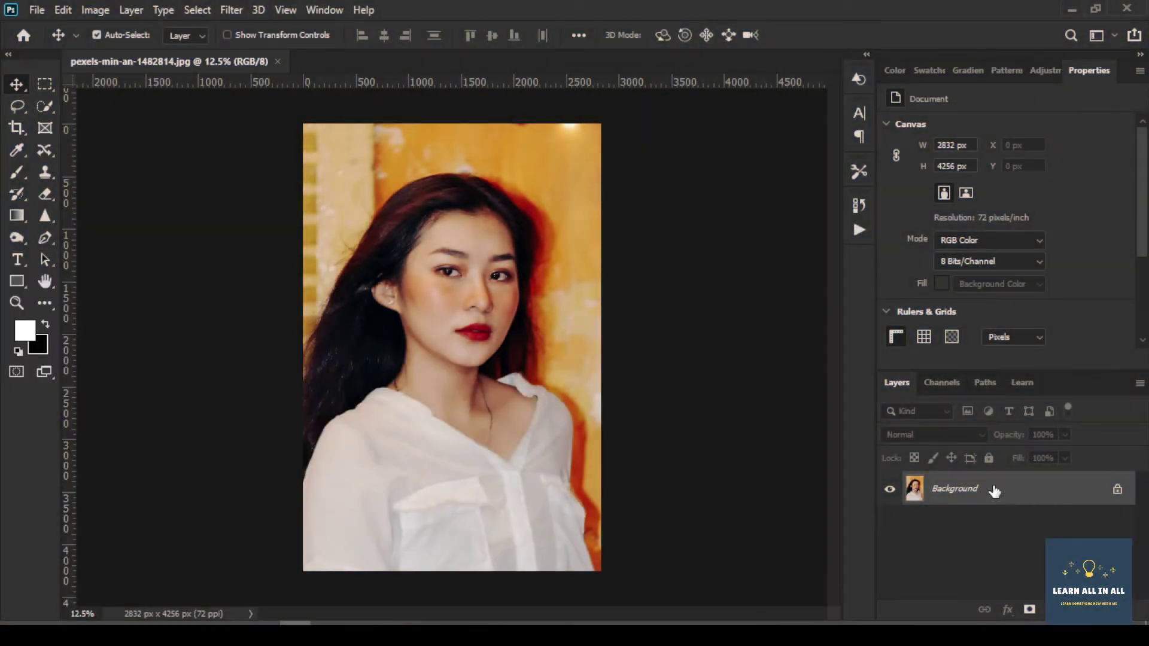
Step: Duplicate the Background layer and add a Hue/Saturation adjustment layer above the copy with Saturation set to -100
left_click_drag(994, 492, 1092, 609)
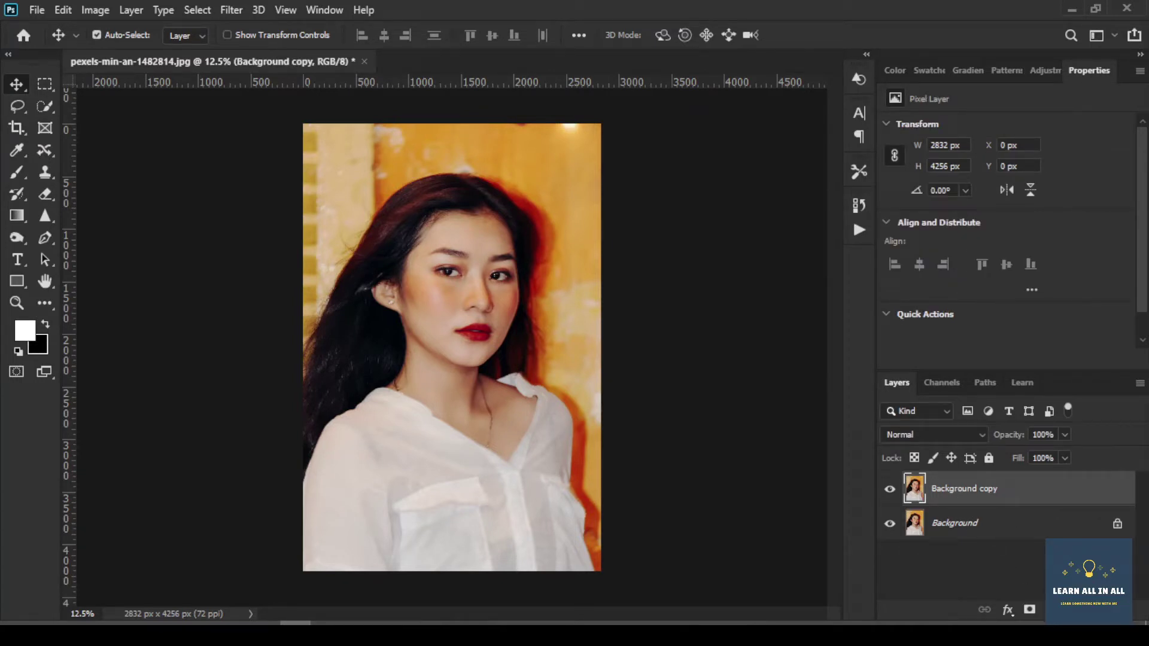
left_click(1051, 609)
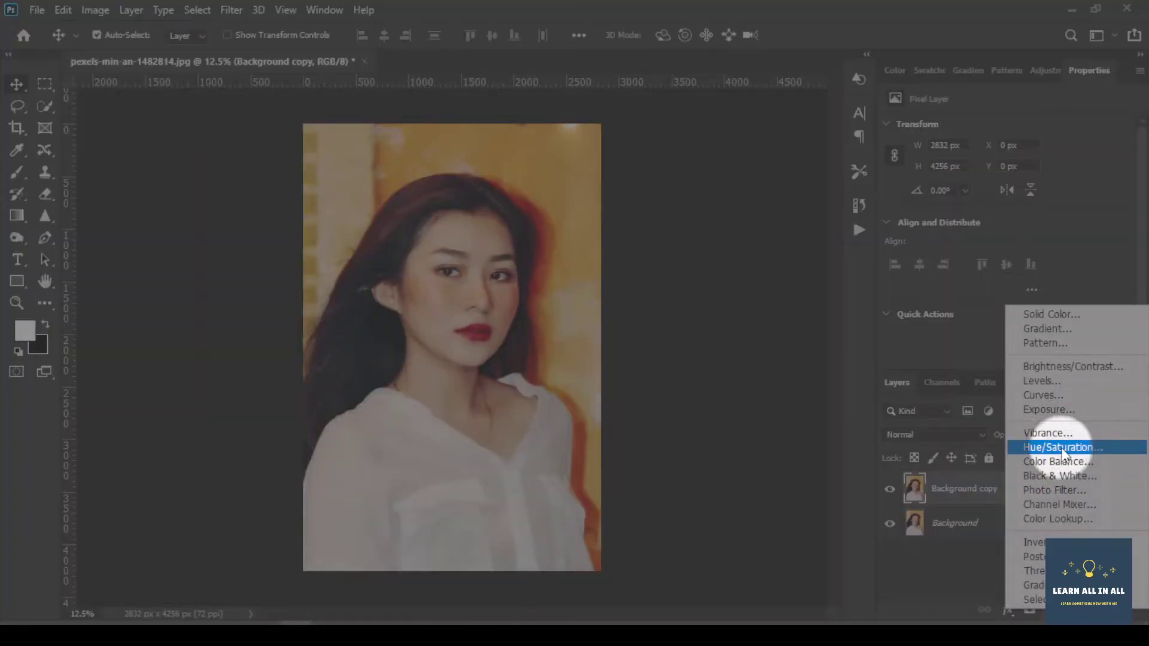
left_click(1060, 449)
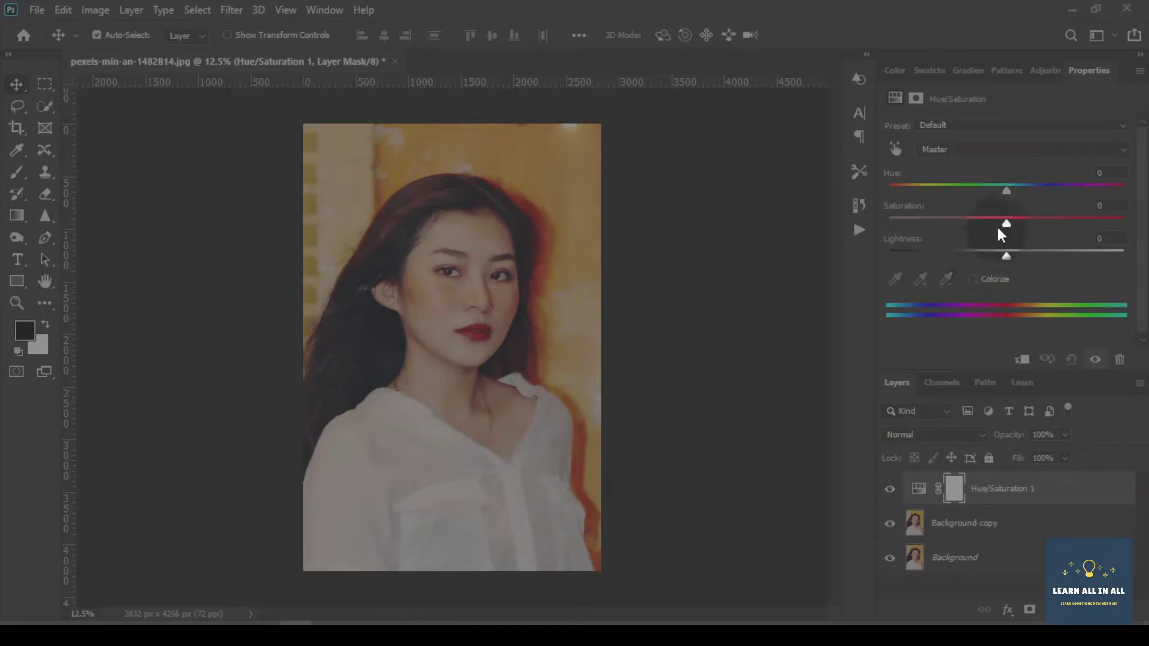
left_click_drag(1003, 223, 894, 223)
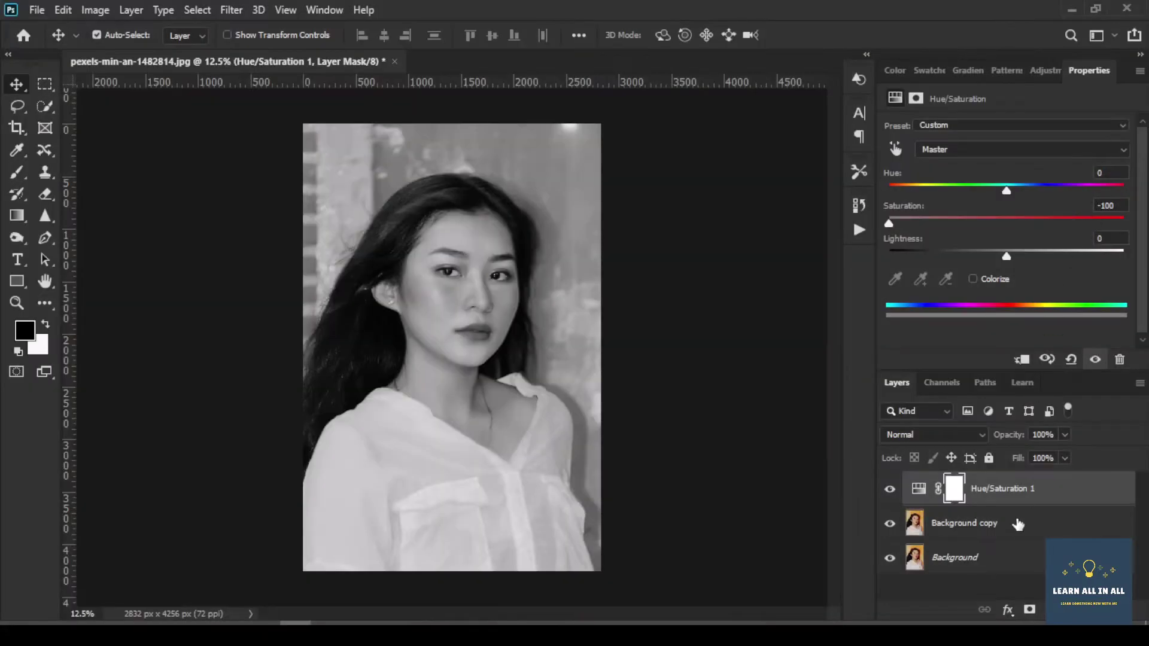
Step: Set the Background copy layer's blend mode to Color Dodge and invert its colors
left_click(994, 531)
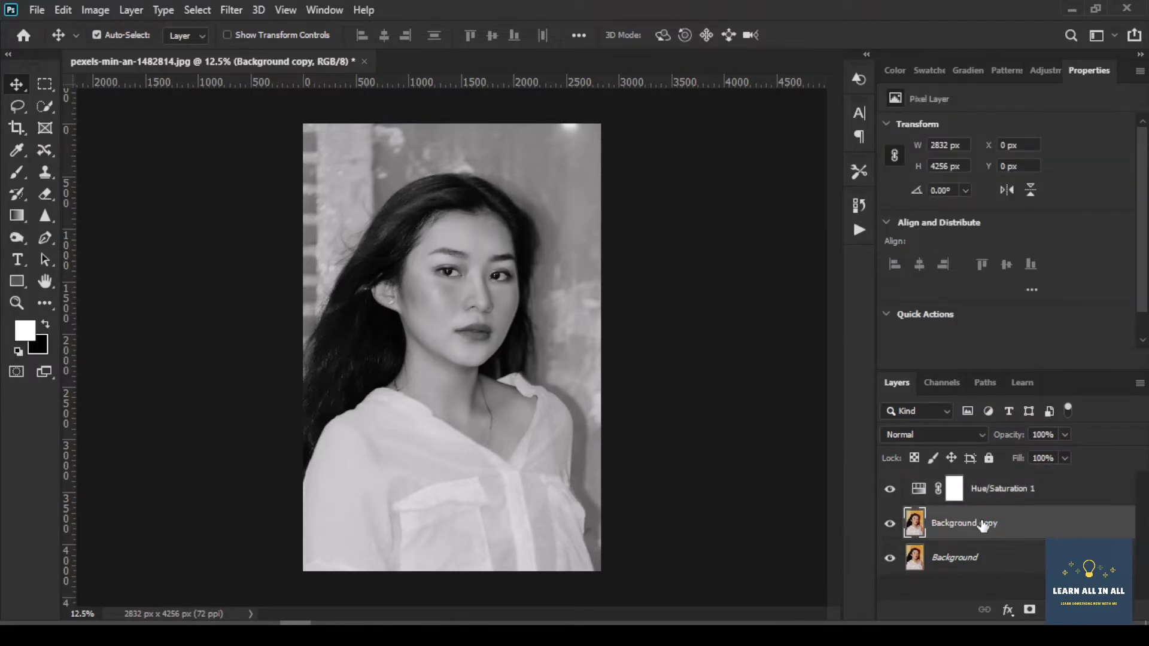
left_click(942, 431)
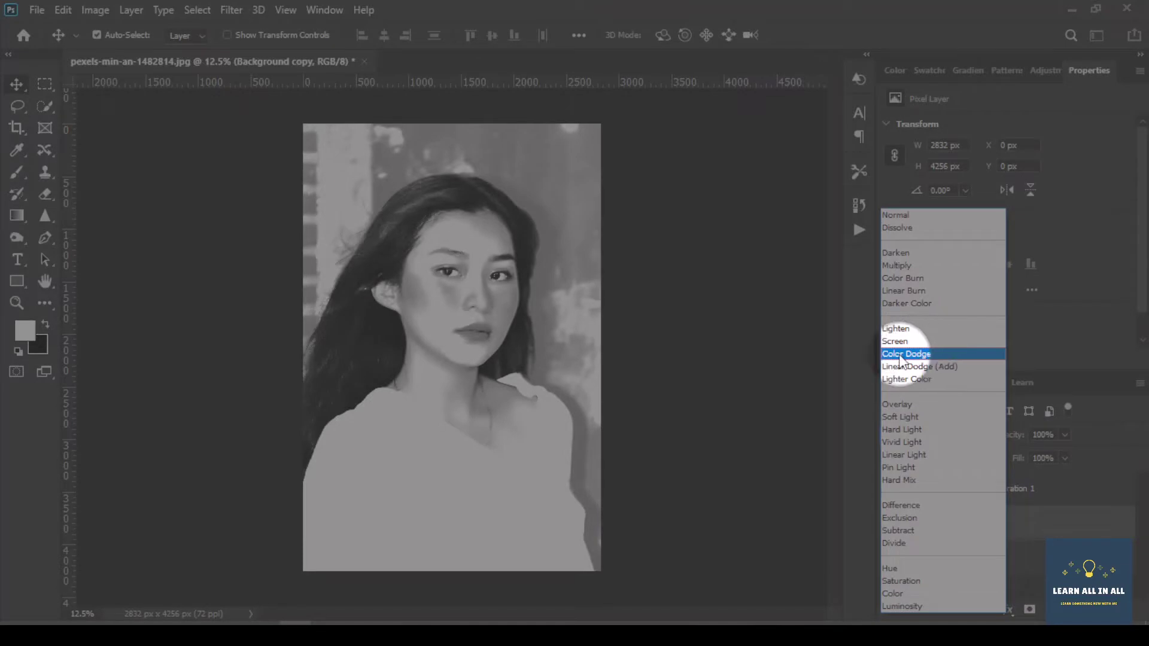
left_click(909, 354)
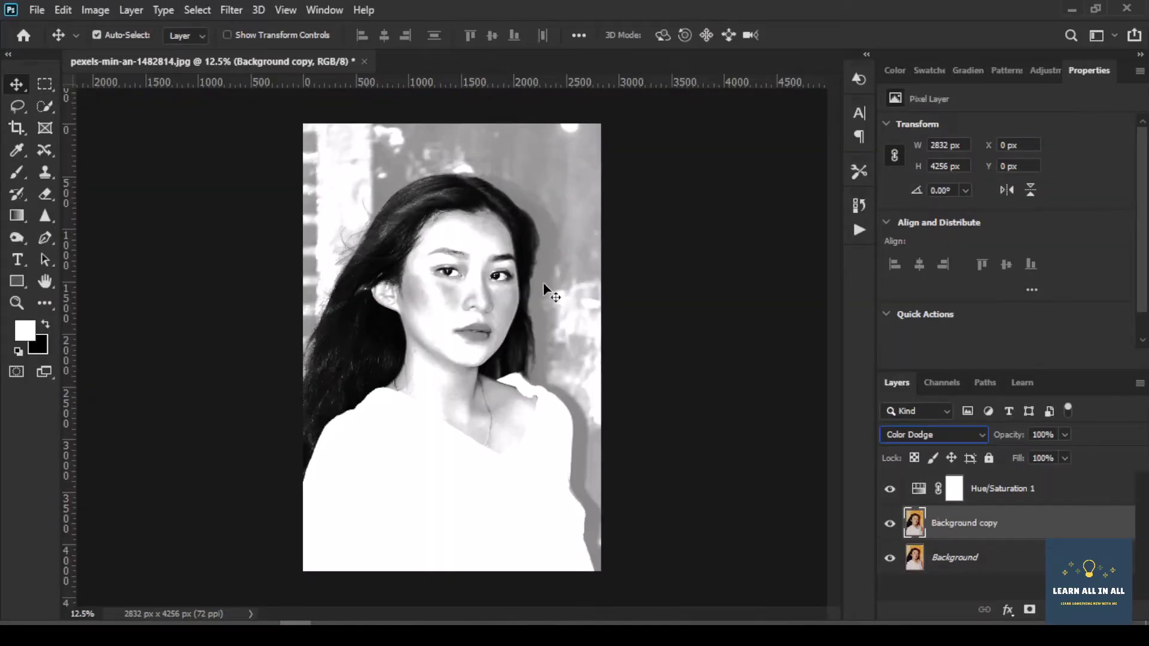
key("ctrl")
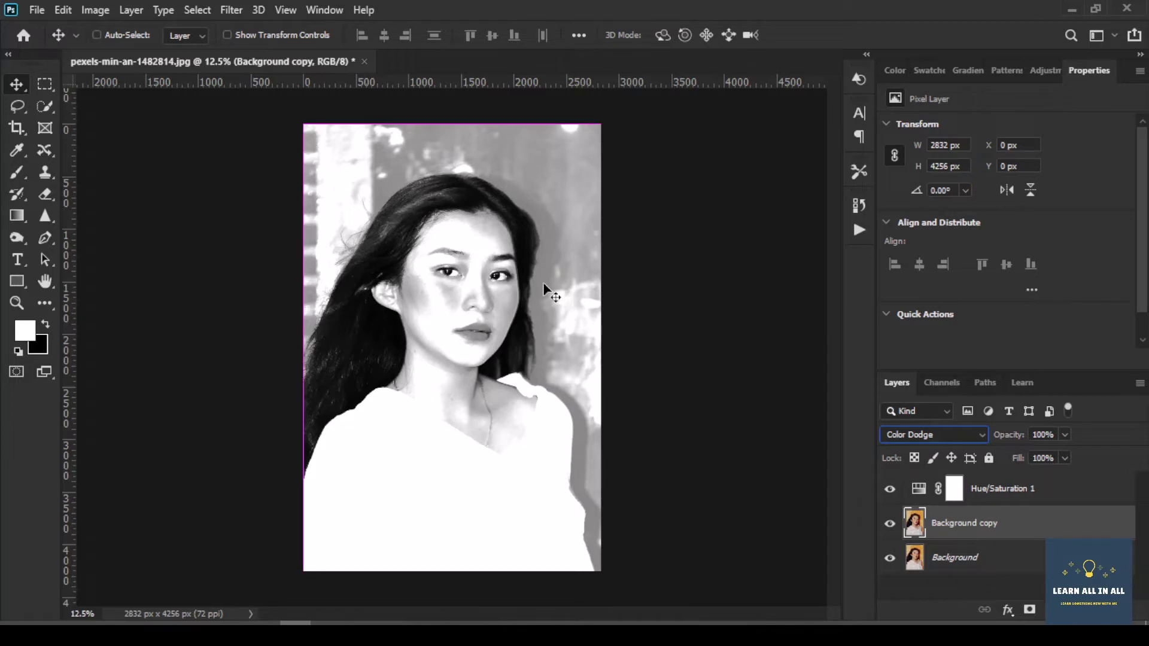
key("ctrl+i")
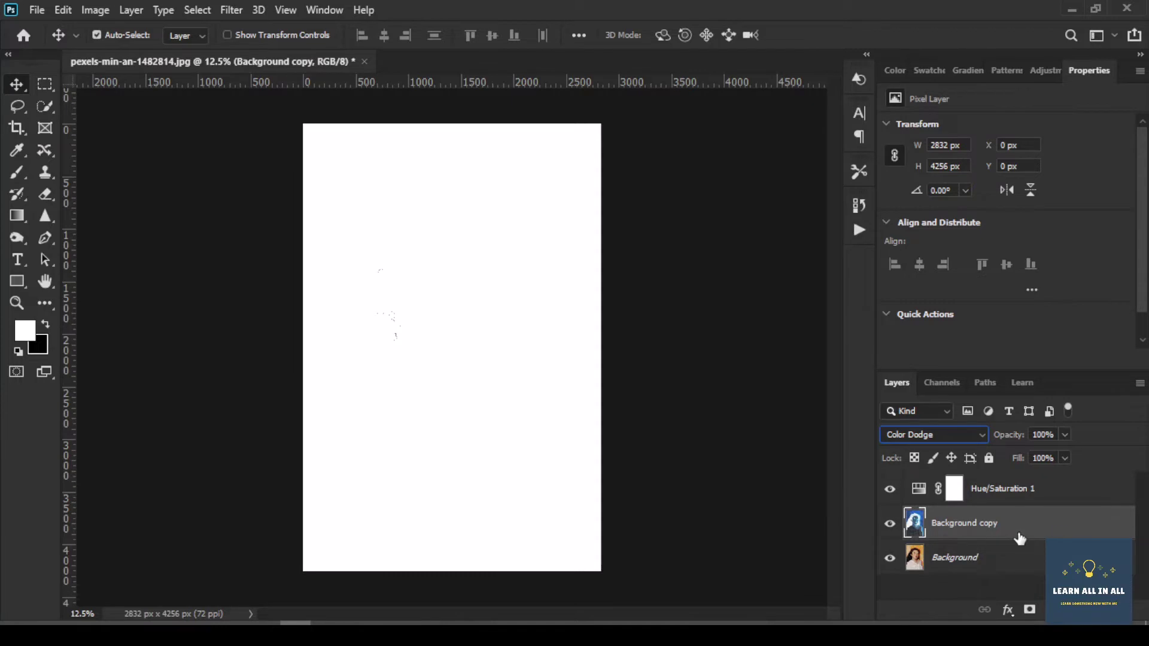
Step: Apply a Gaussian Blur with a radius of 89.9 pixels to the inverted Background copy layer
left_click(231, 10)
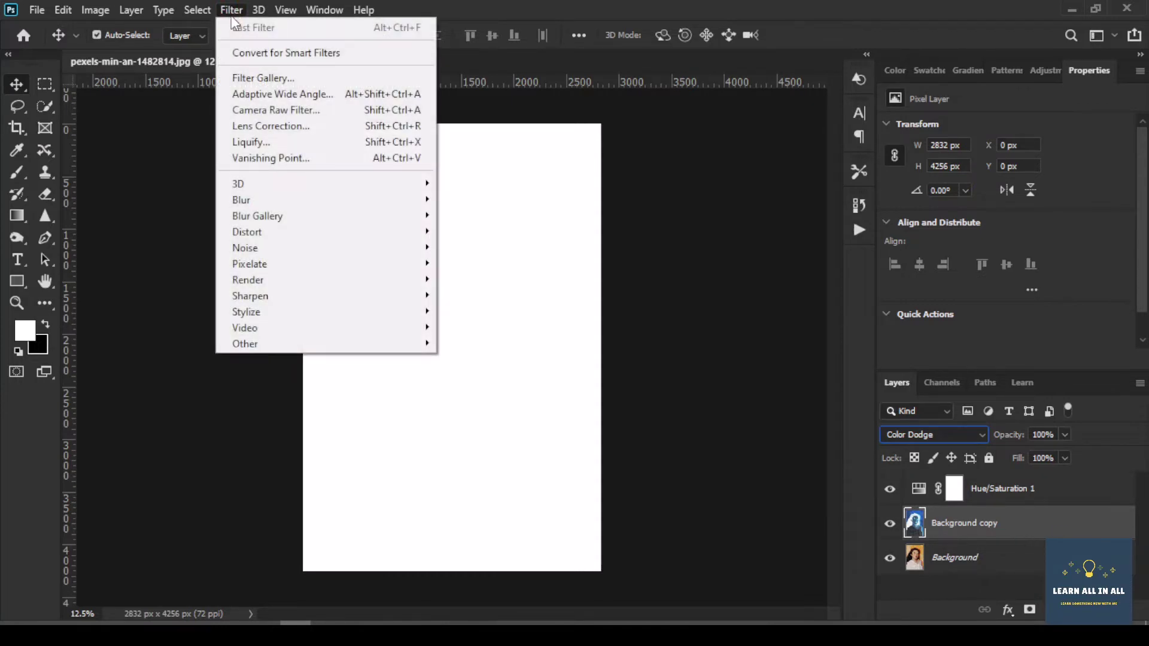
mouse_move(290, 203)
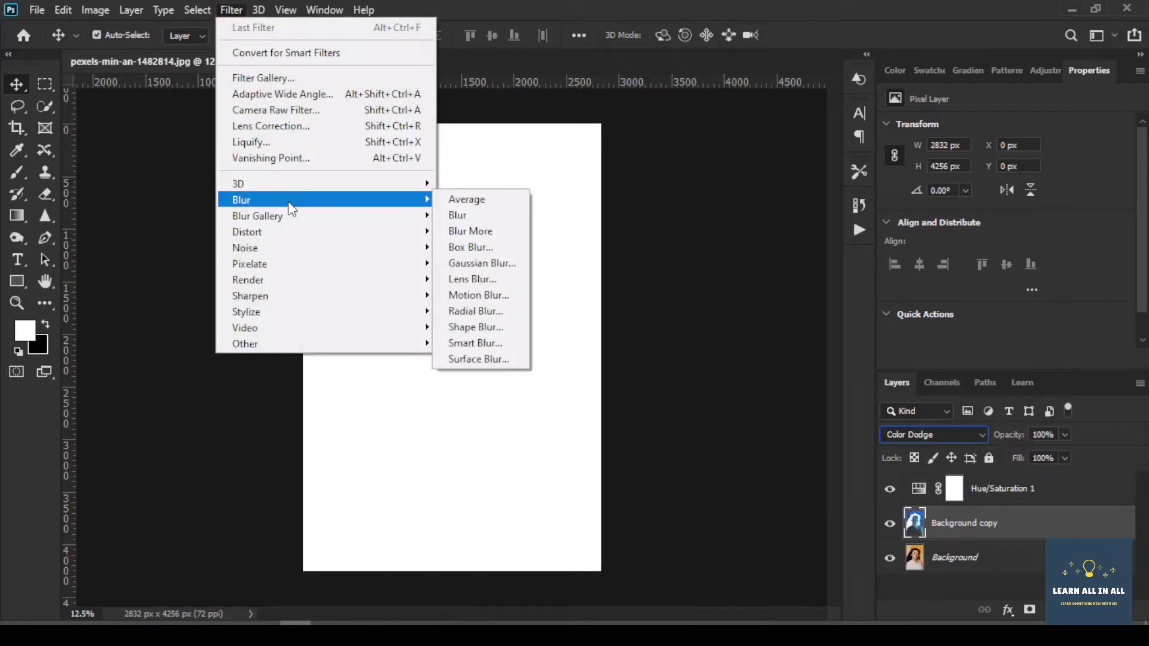
left_click(470, 267)
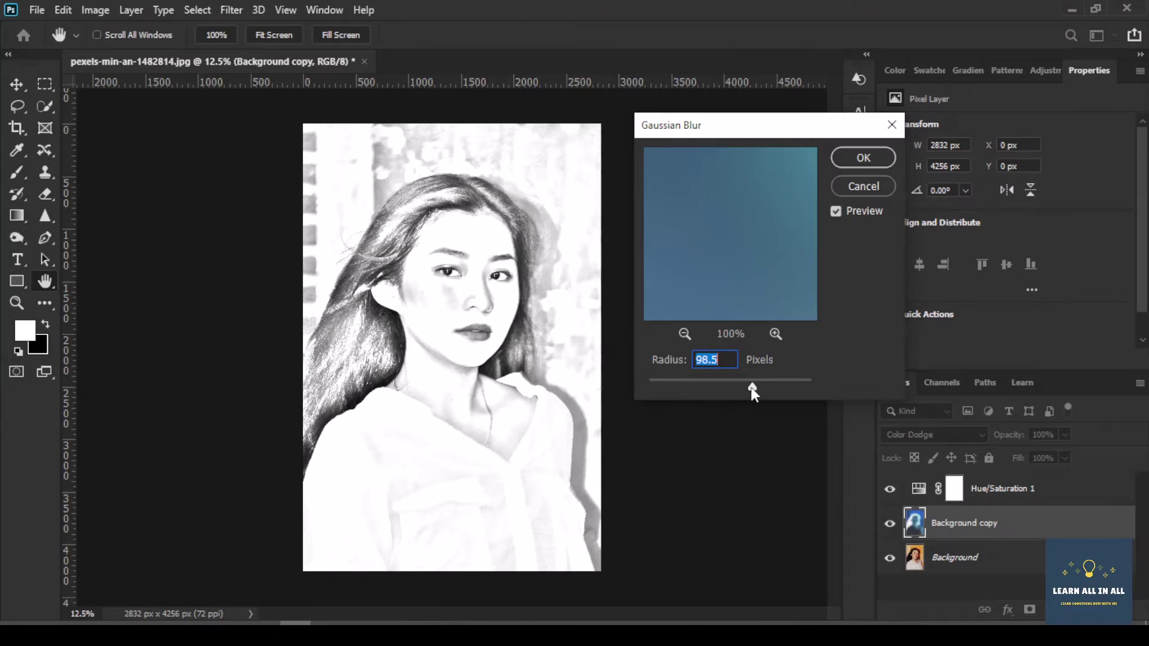
left_click_drag(751, 387, 686, 388)
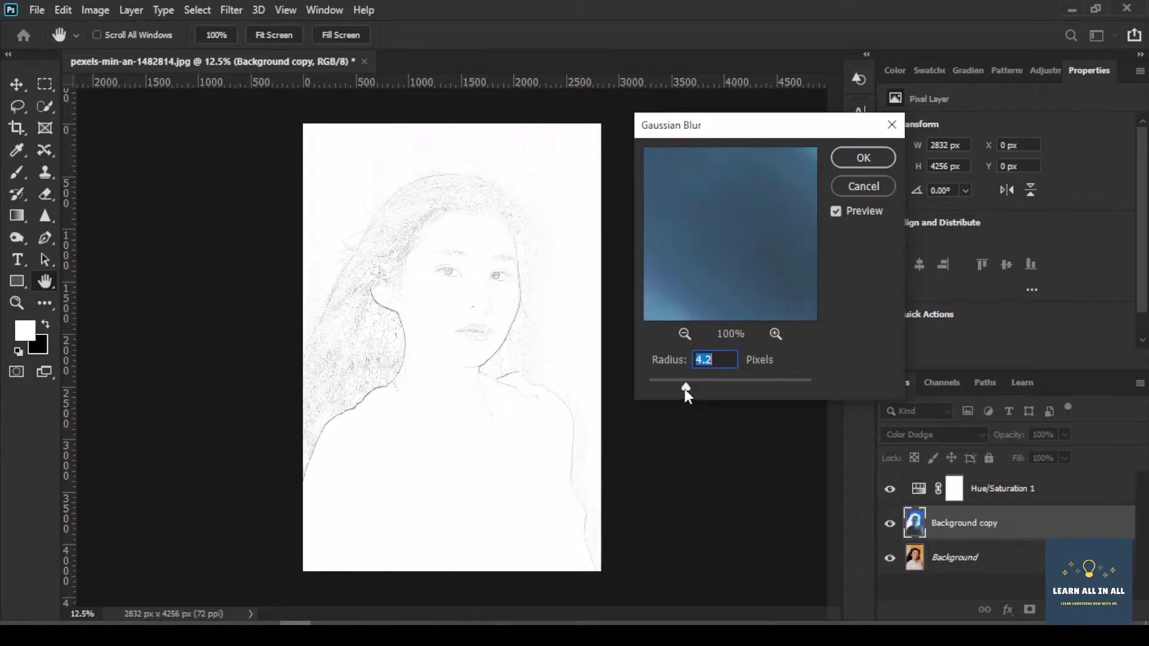
left_click_drag(642, 389, 726, 389)
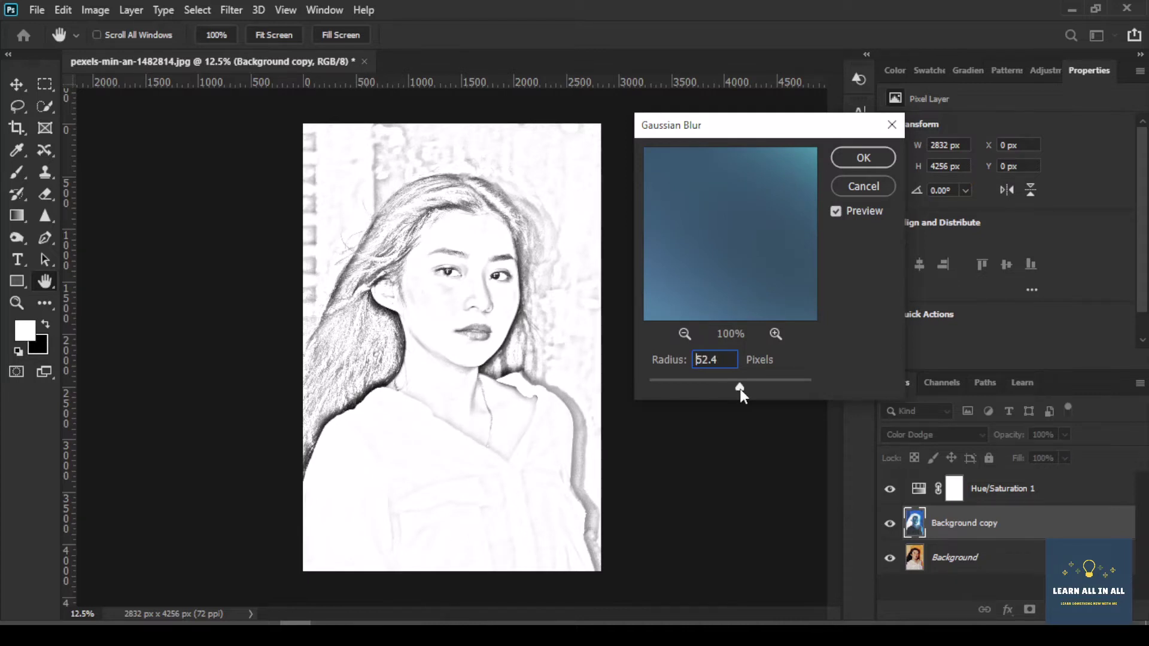
left_click_drag(739, 389, 744, 389)
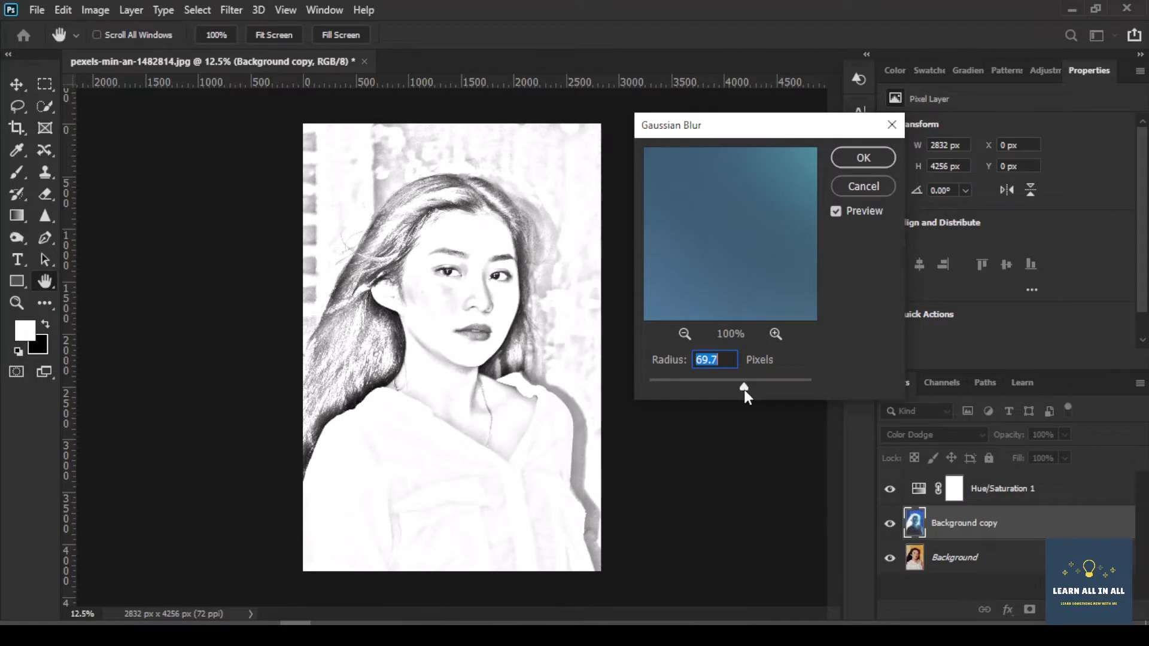
left_click_drag(744, 390, 747, 390)
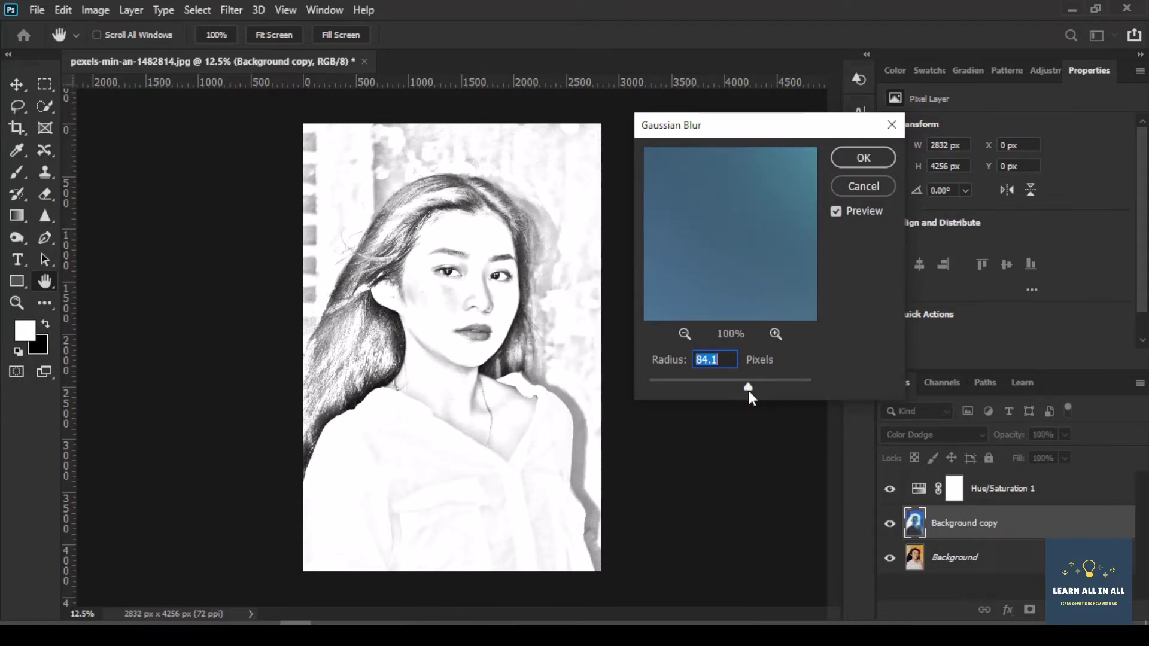
left_click_drag(748, 390, 743, 392)
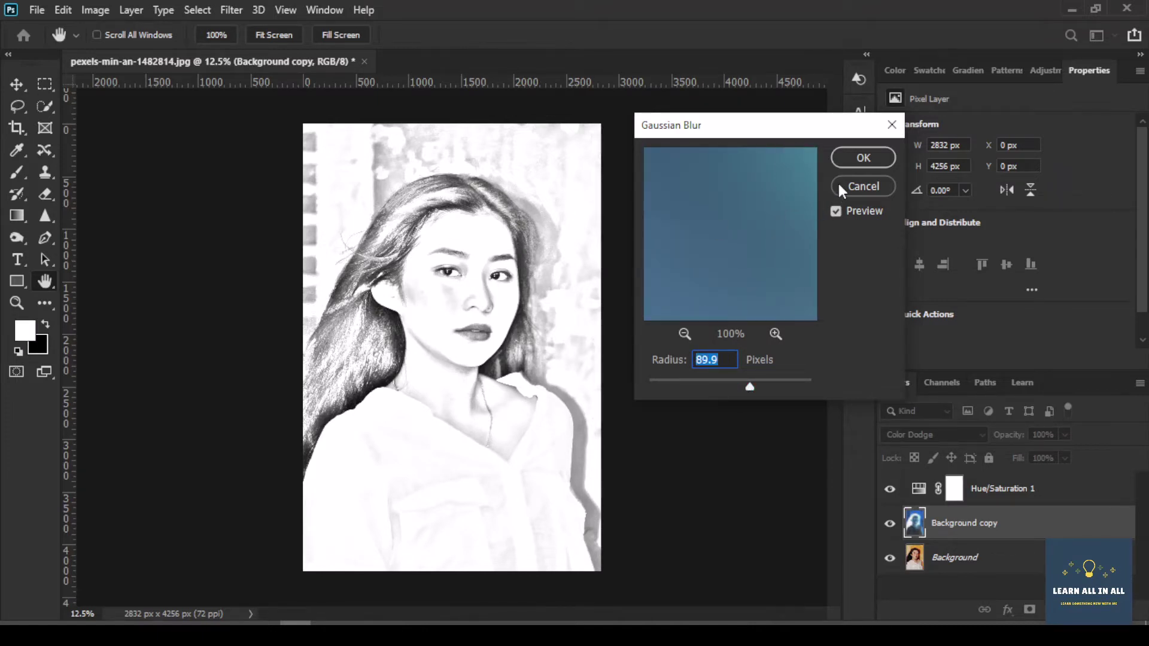
left_click(860, 157)
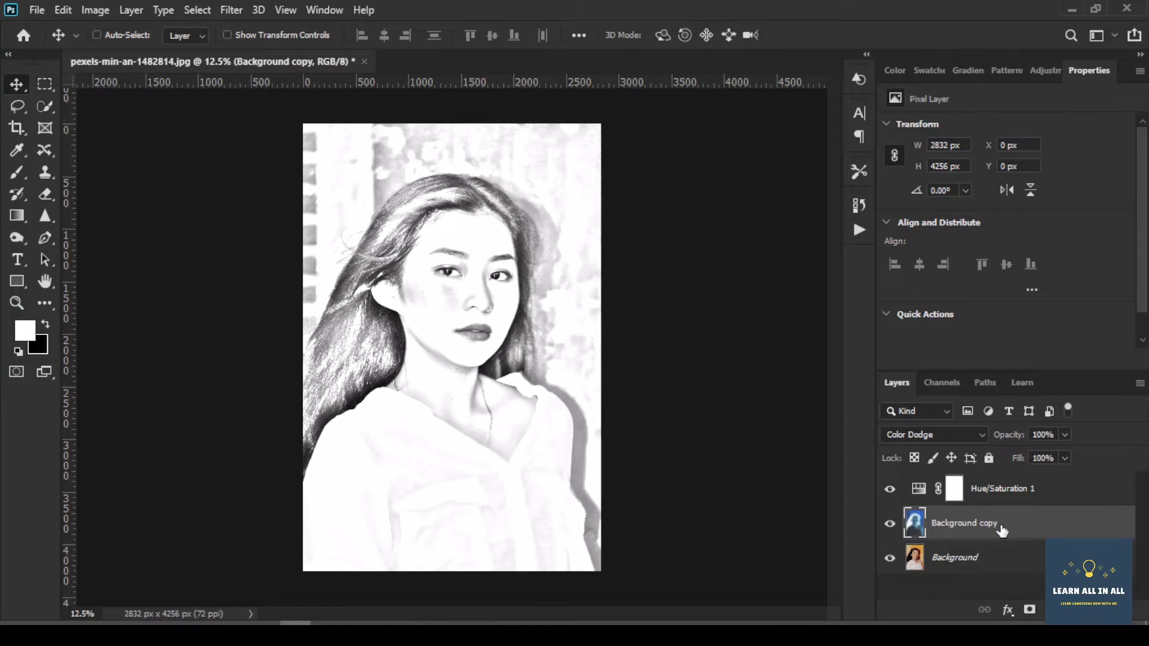
Step: Stamp all visible layers into a new layer and place it above the Hue/Saturation adjustment at the top of the stack
key("ctrl+alt+shift+e")
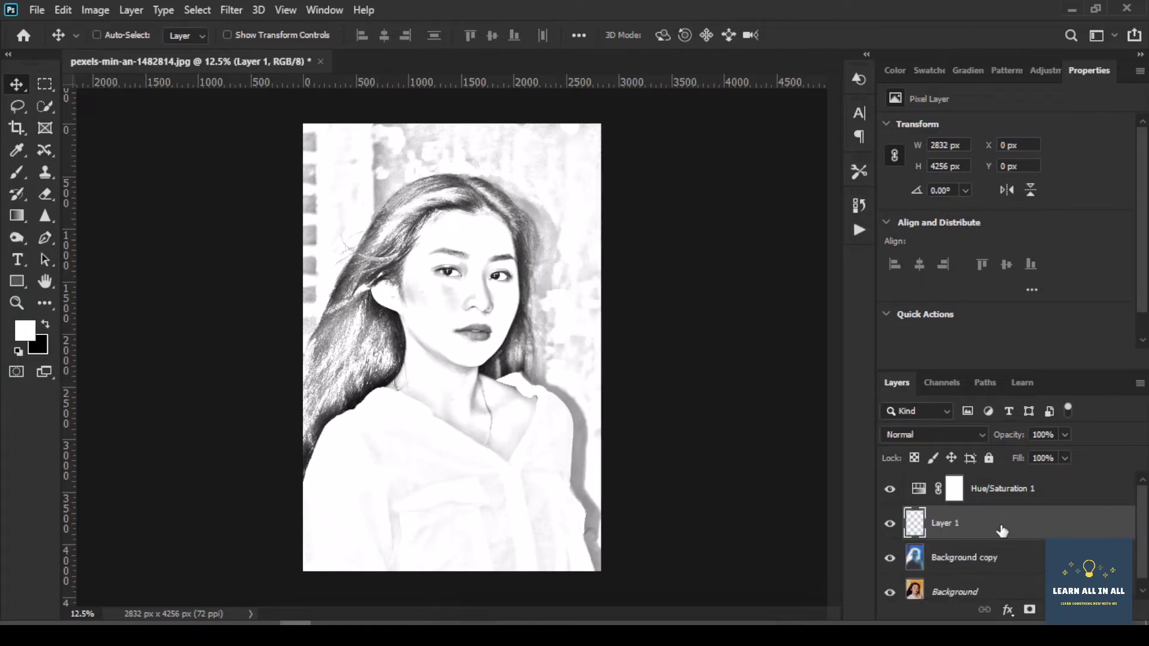
left_click_drag(995, 531, 980, 488)
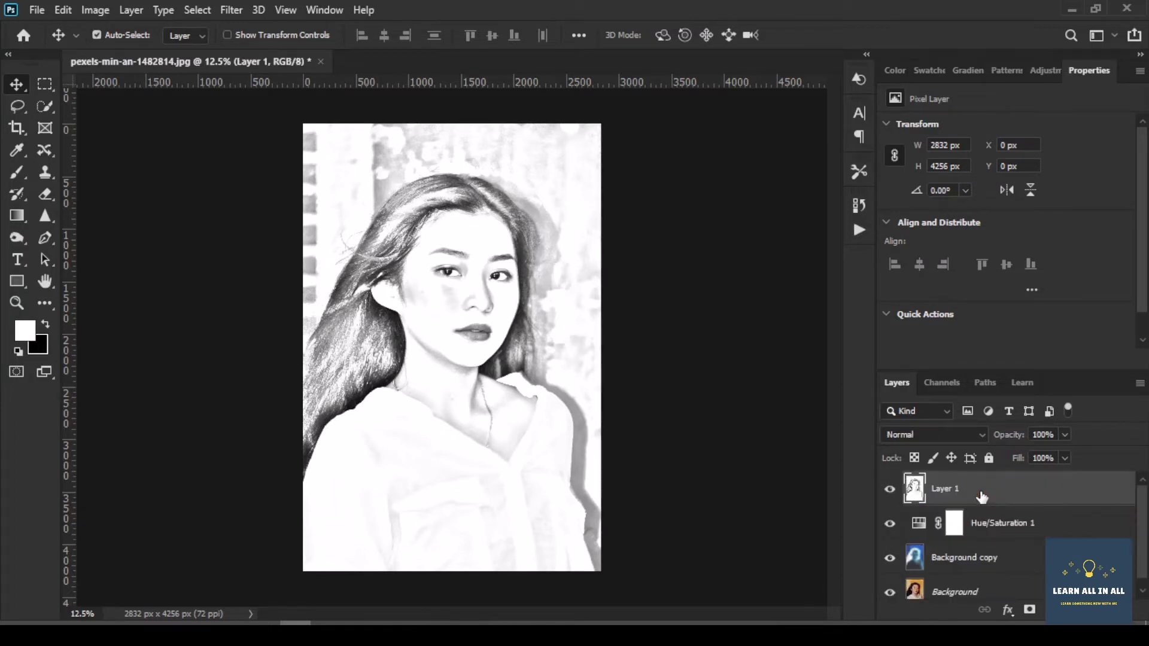
left_click(891, 490)
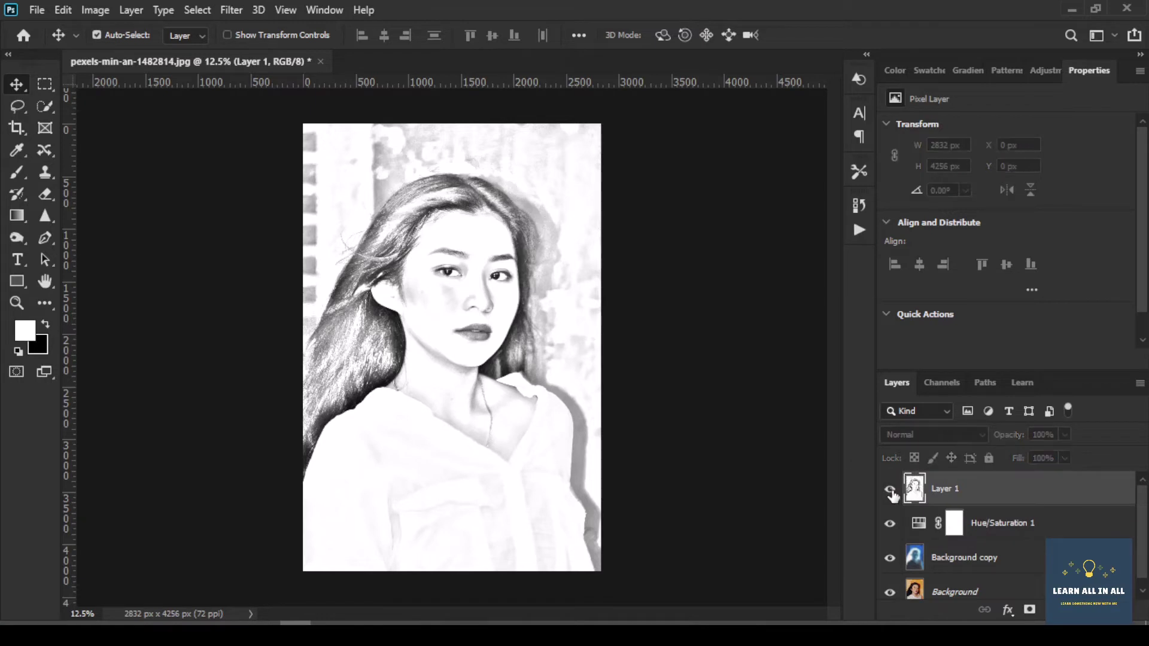
left_click(890, 490)
scroll(979, 508, "down", 1)
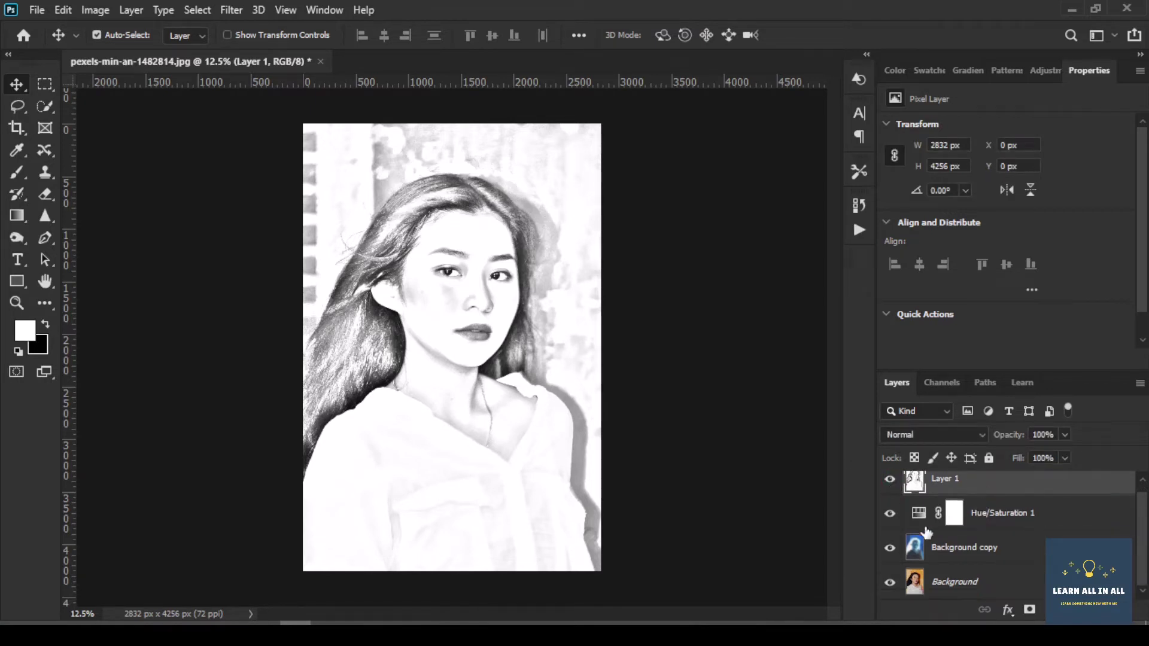
left_click(890, 555)
scroll(933, 526, "up", 1)
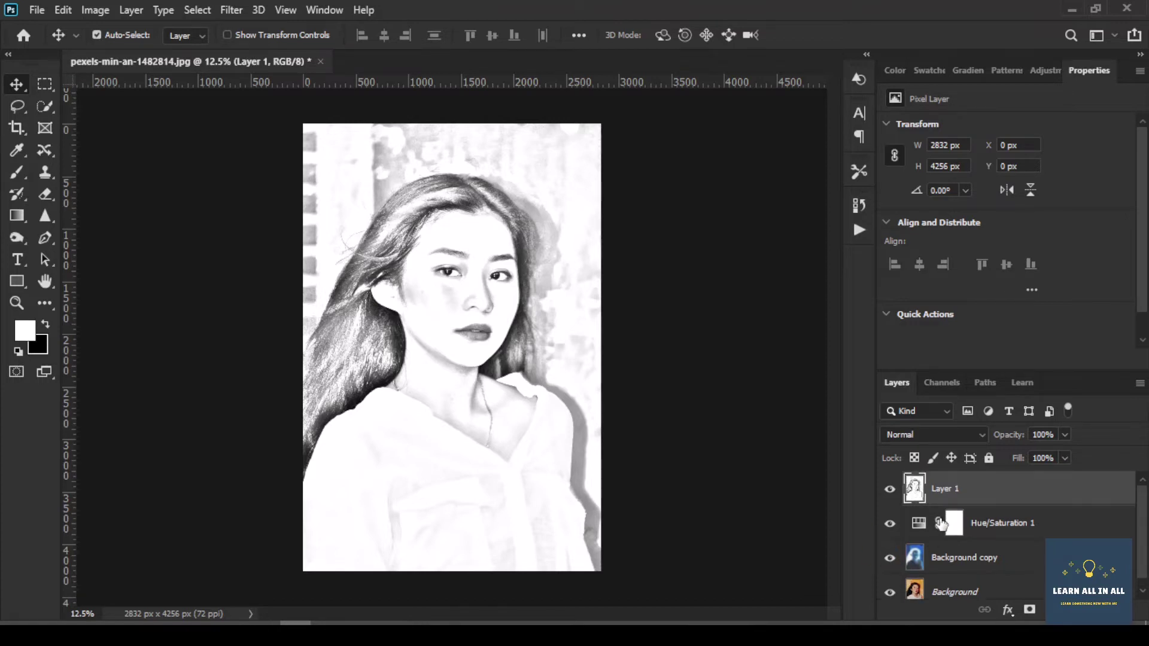
Step: Convert the stamped Layer 1 to a smart object and add a white layer mask to it
right_click(978, 491)
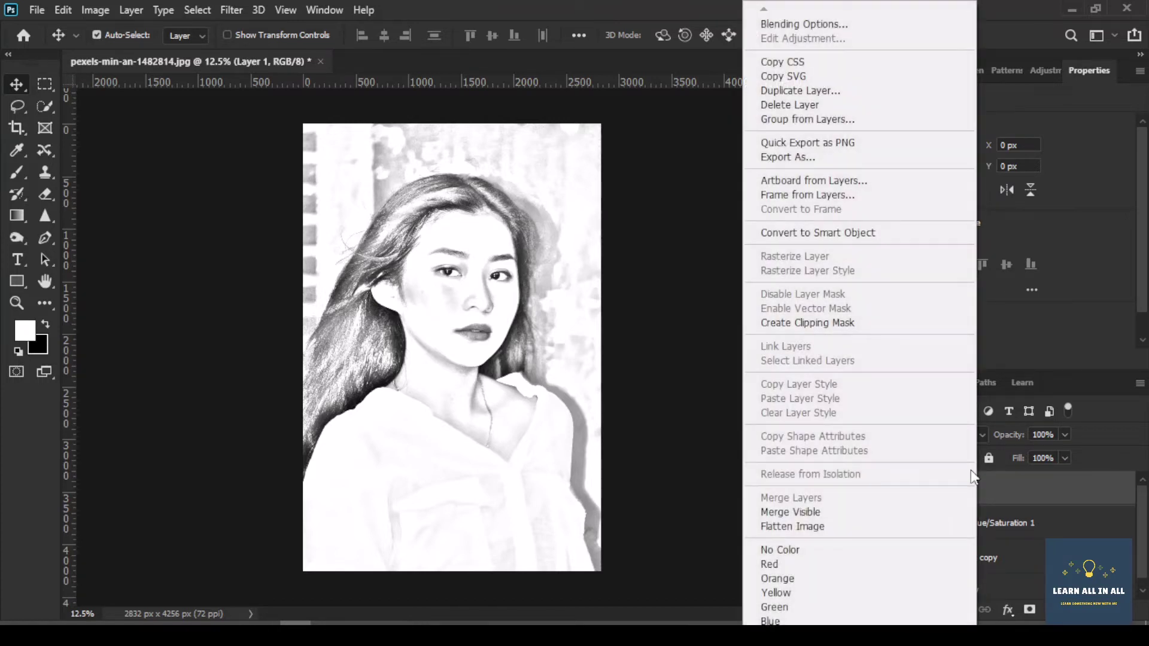
left_click(803, 233)
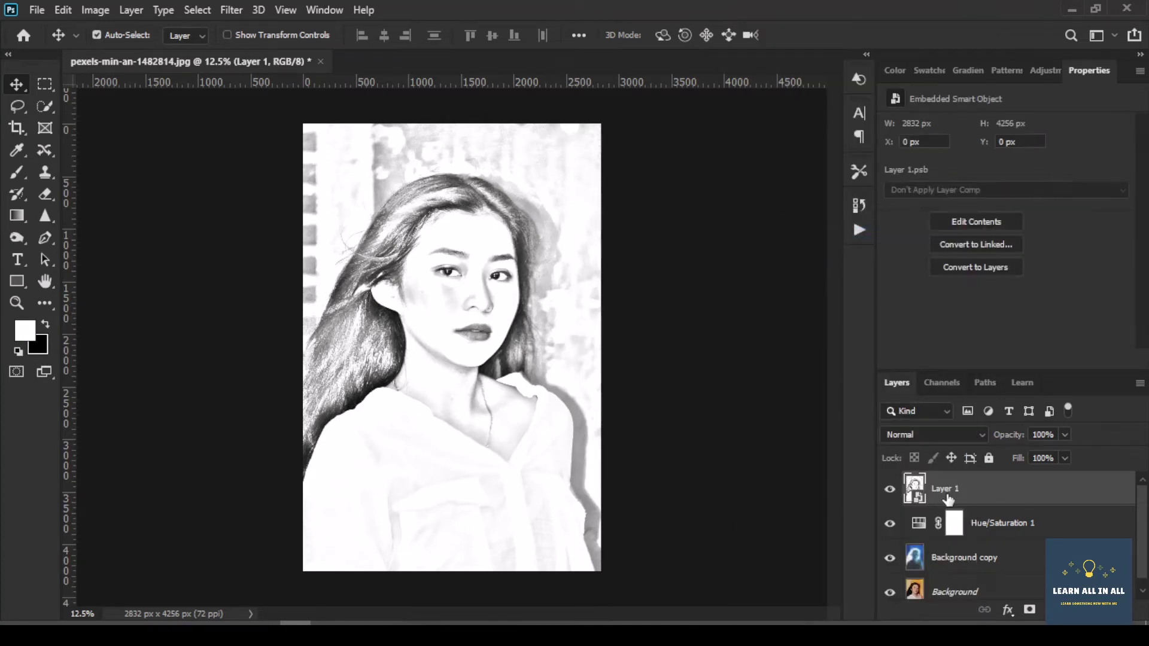
left_click(1030, 610)
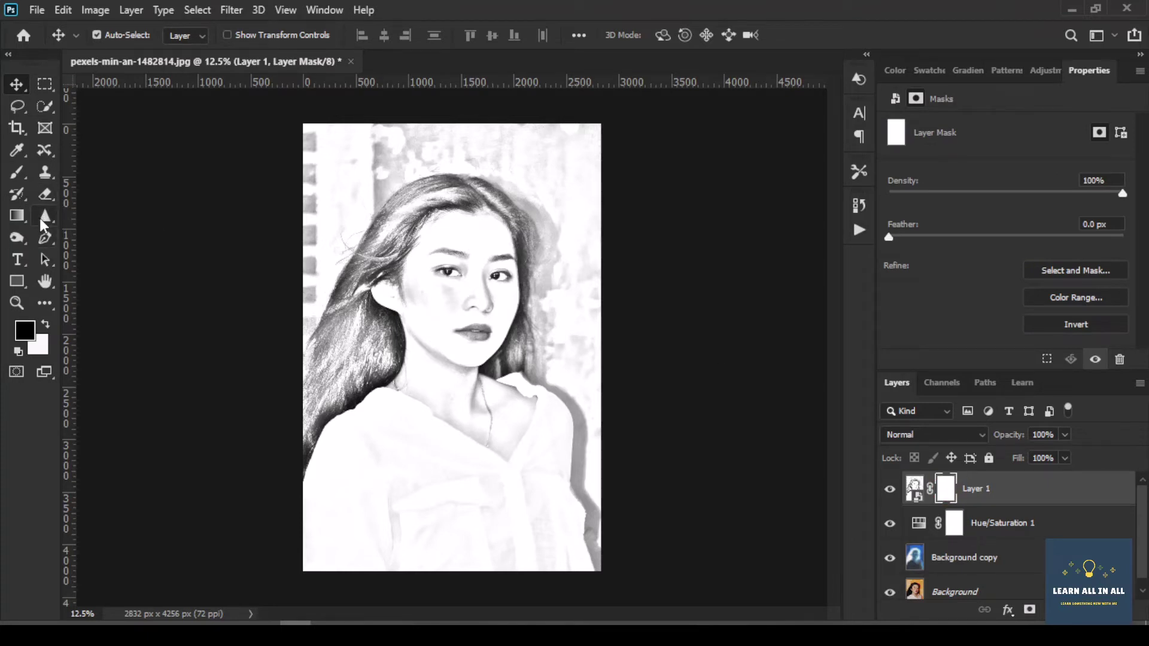
Step: Hide the Background copy layer and paint black on Layer 1's mask over the backdrop around the woman, enlarging the brush to 900
left_click(20, 196)
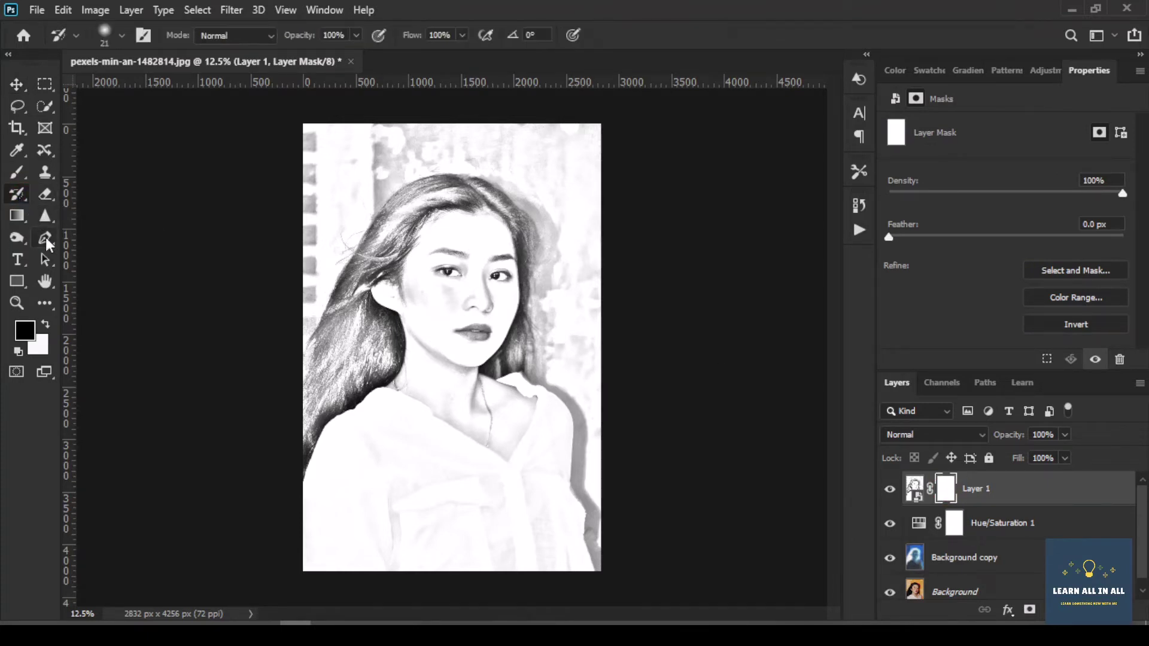
left_click(17, 173)
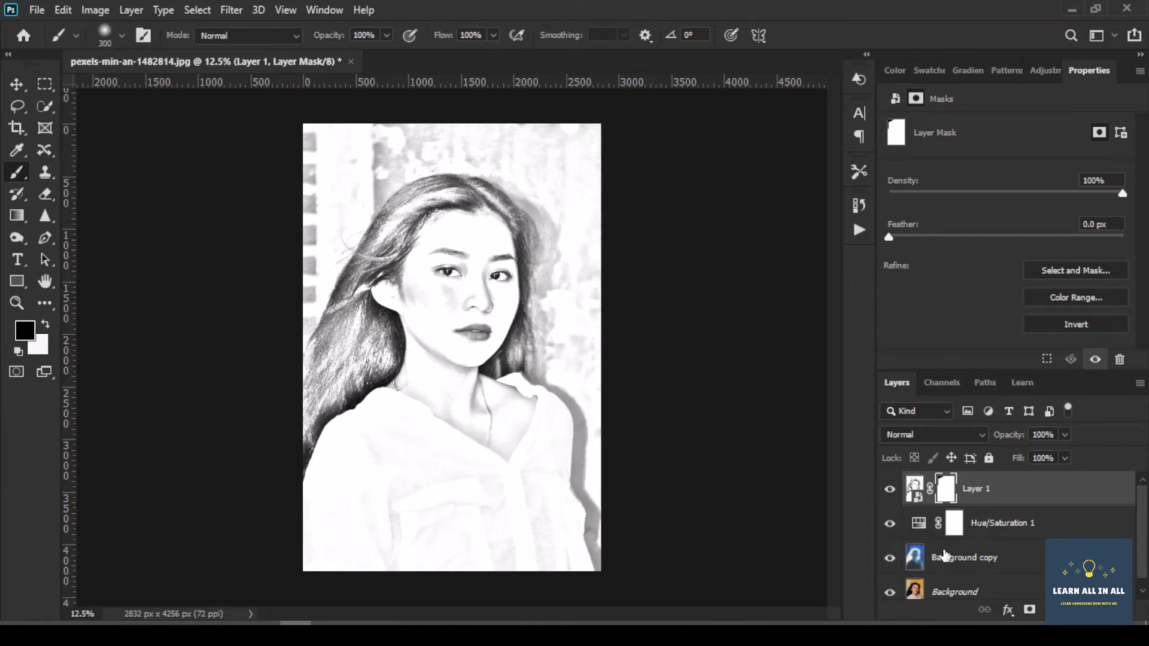
left_click(889, 558)
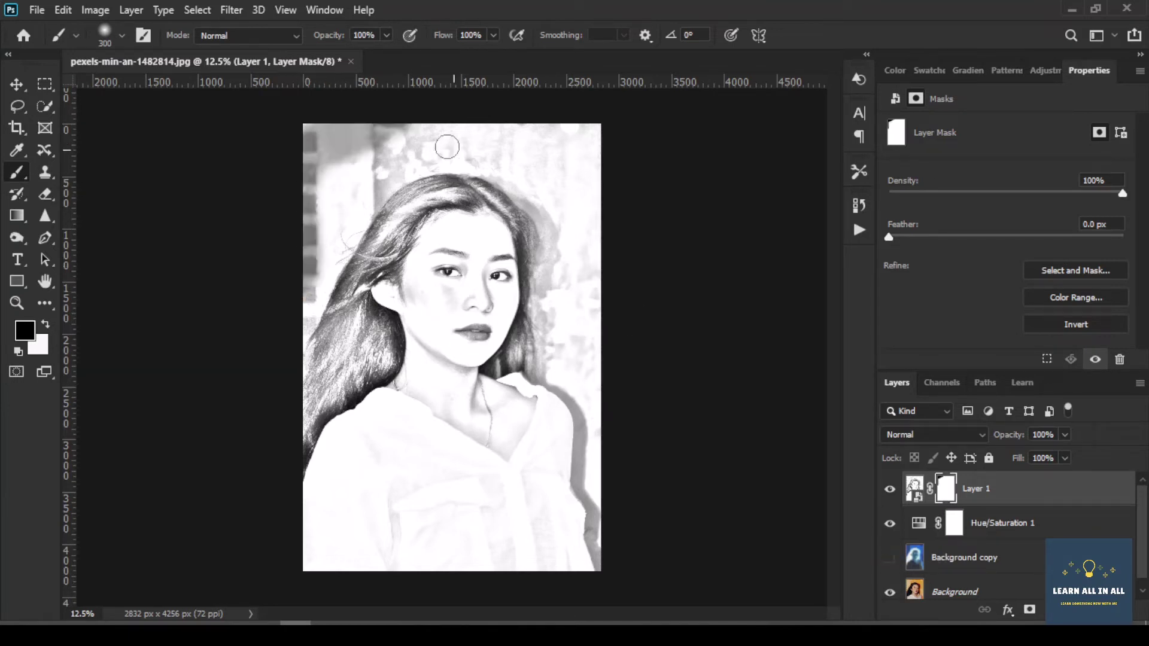
mouse_move(428, 128)
left_mouse_down()
mouse_move(368, 160)
mouse_move(380, 134)
mouse_move(346, 177)
mouse_move(360, 172)
mouse_move(379, 149)
mouse_move(309, 181)
mouse_move(306, 223)
mouse_move(314, 204)
mouse_move(284, 281)
mouse_move(331, 180)
mouse_move(388, 136)
mouse_move(599, 126)
mouse_move(573, 141)
mouse_move(576, 180)
mouse_move(498, 136)
mouse_move(429, 130)
mouse_move(357, 143)
mouse_move(607, 121)
mouse_move(567, 141)
mouse_move(602, 201)
mouse_move(599, 292)
mouse_move(636, 446)
mouse_move(630, 535)
mouse_move(601, 314)
mouse_move(582, 328)
mouse_move(593, 357)
mouse_move(576, 174)
mouse_move(534, 145)
mouse_move(579, 125)
mouse_move(411, 117)
mouse_move(349, 158)
mouse_move(324, 180)
mouse_move(262, 346)
mouse_move(254, 405)
mouse_move(262, 415)
mouse_move(252, 384)
mouse_move(307, 220)
mouse_move(383, 125)
mouse_move(358, 120)
mouse_move(587, 123)
mouse_move(623, 321)
mouse_move(603, 313)
mouse_move(602, 349)
mouse_move(581, 374)
mouse_move(646, 531)
left_mouse_up()
key("bracketright")
key("bracketright")
key("bracketright")
key("bracketright")
key("bracketright")
key("bracketright")
scroll(743, 417, "down", 3)
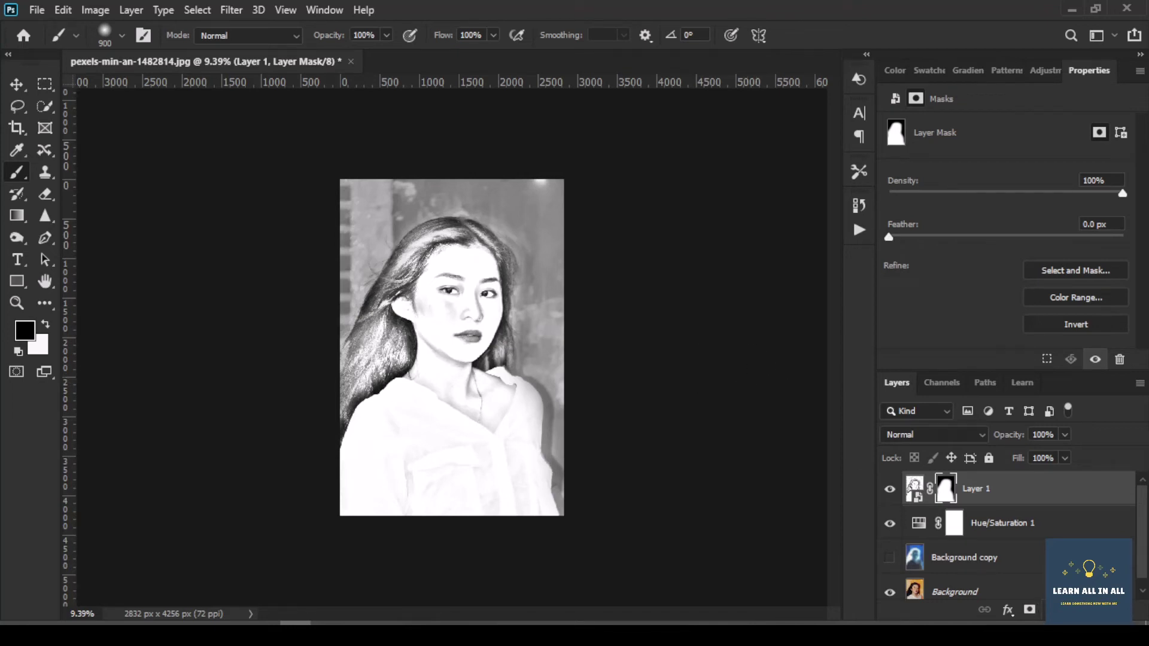
Step: Add a Levels adjustment layer above Layer 1 with the shadow input at 24 and the midtones at 0.97
left_click(1050, 609)
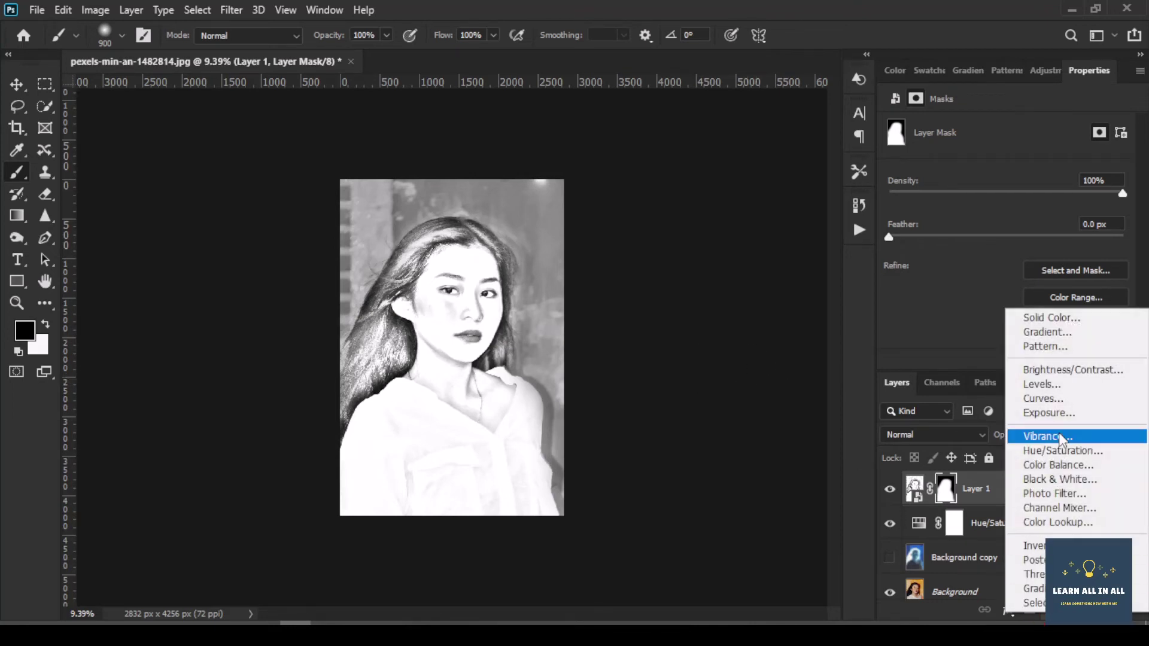
left_click(1046, 385)
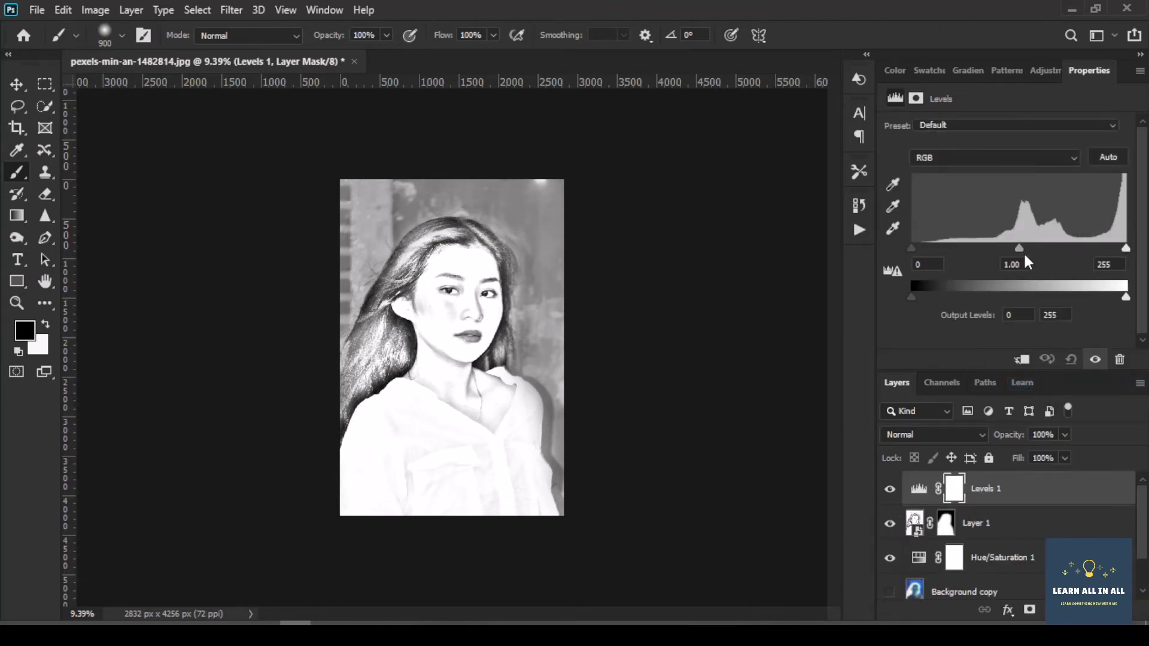
mouse_move(1018, 248)
left_mouse_down()
mouse_move(992, 250)
mouse_move(1012, 246)
left_mouse_up()
left_click_drag(911, 247, 931, 247)
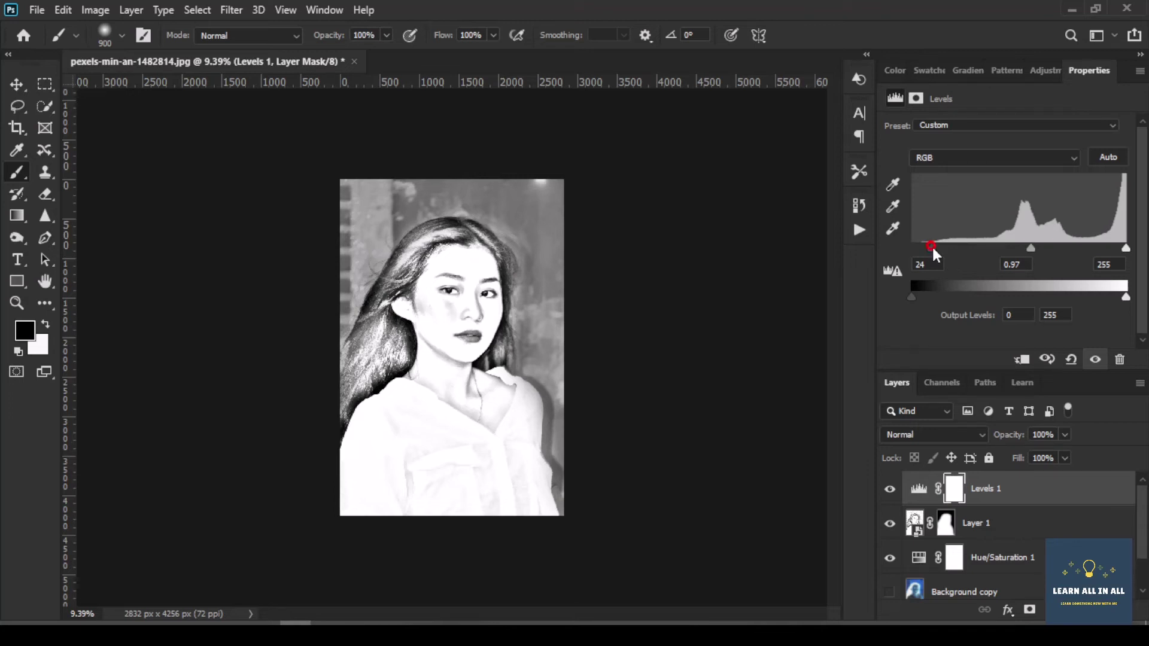
Step: Stamp all visible layers into a new layer, place it above the Levels adjustment, and convert it to a smart object
left_click(17, 84)
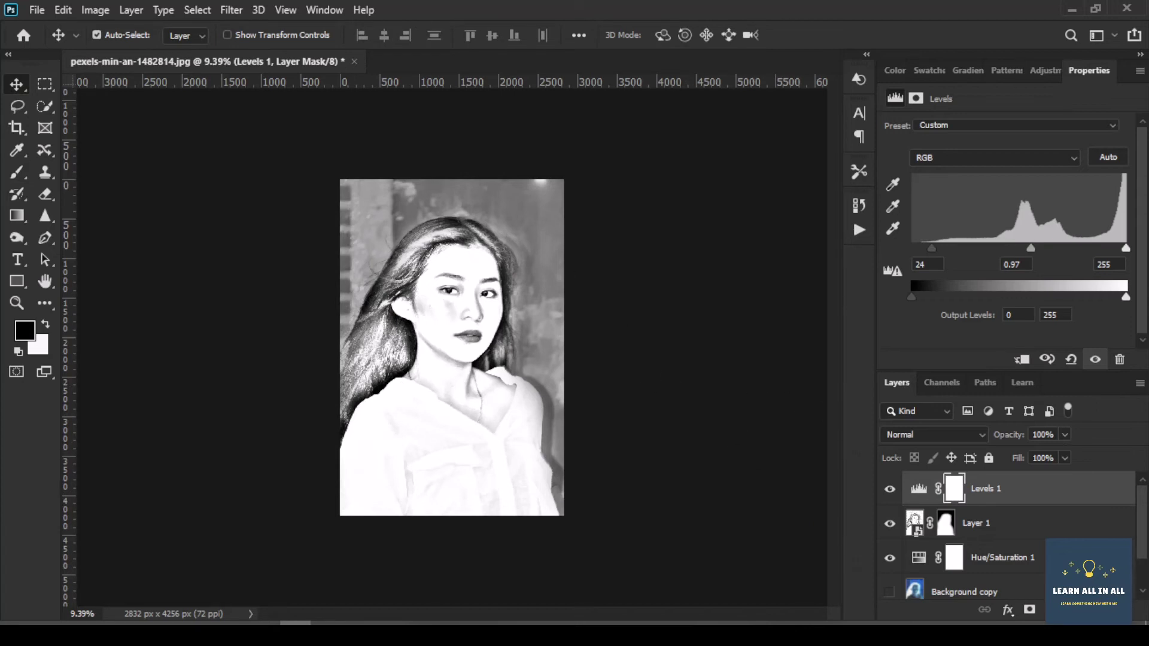
left_click(1008, 533)
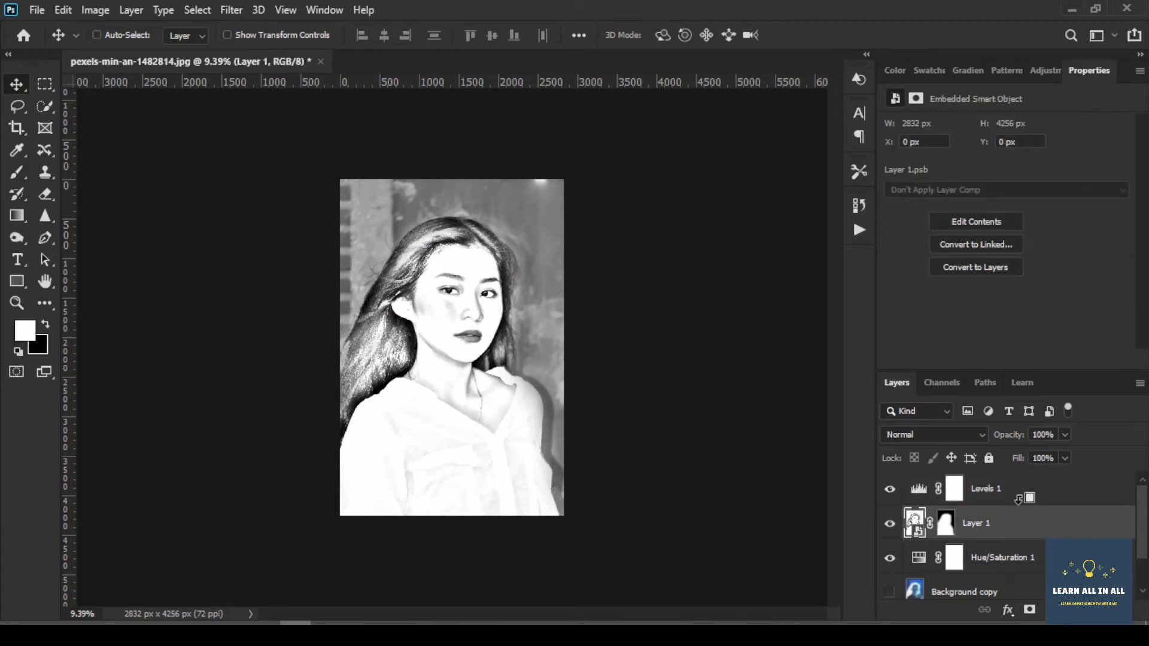
key("ctrl+shift+alt+e")
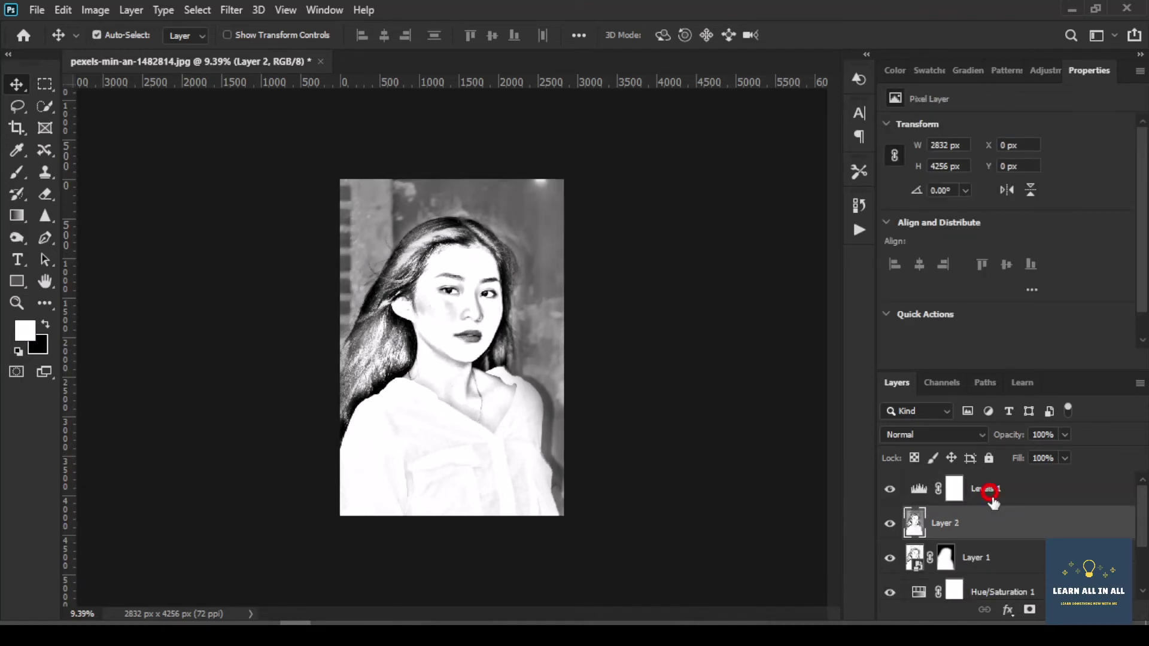
left_click_drag(994, 526, 975, 479)
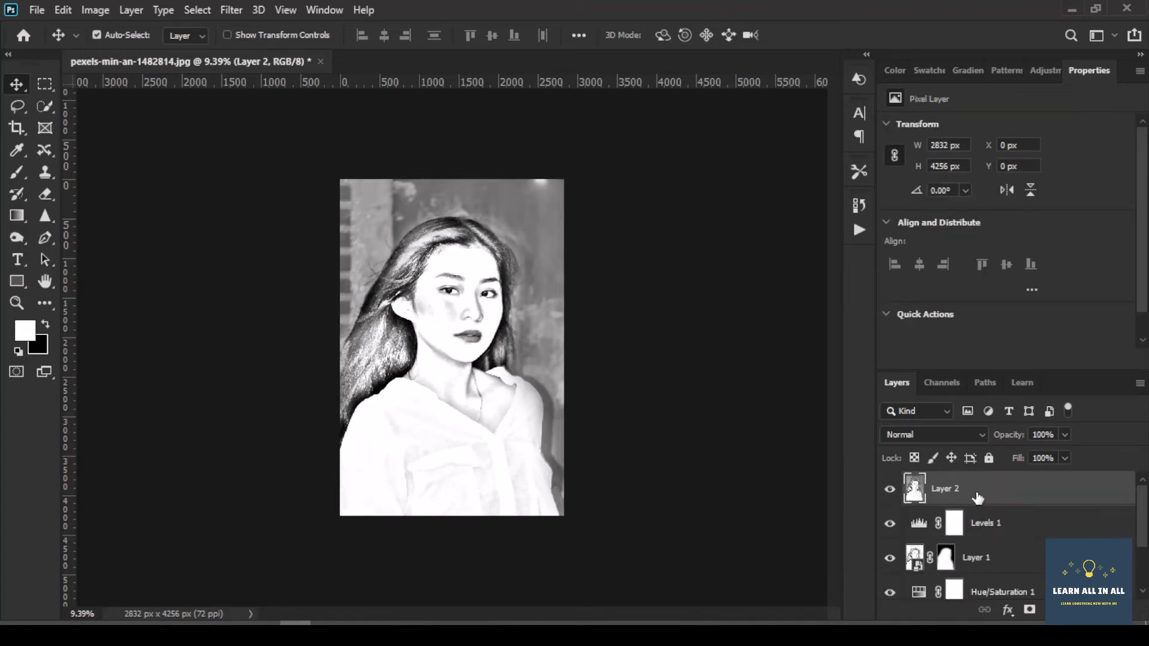
right_click(975, 488)
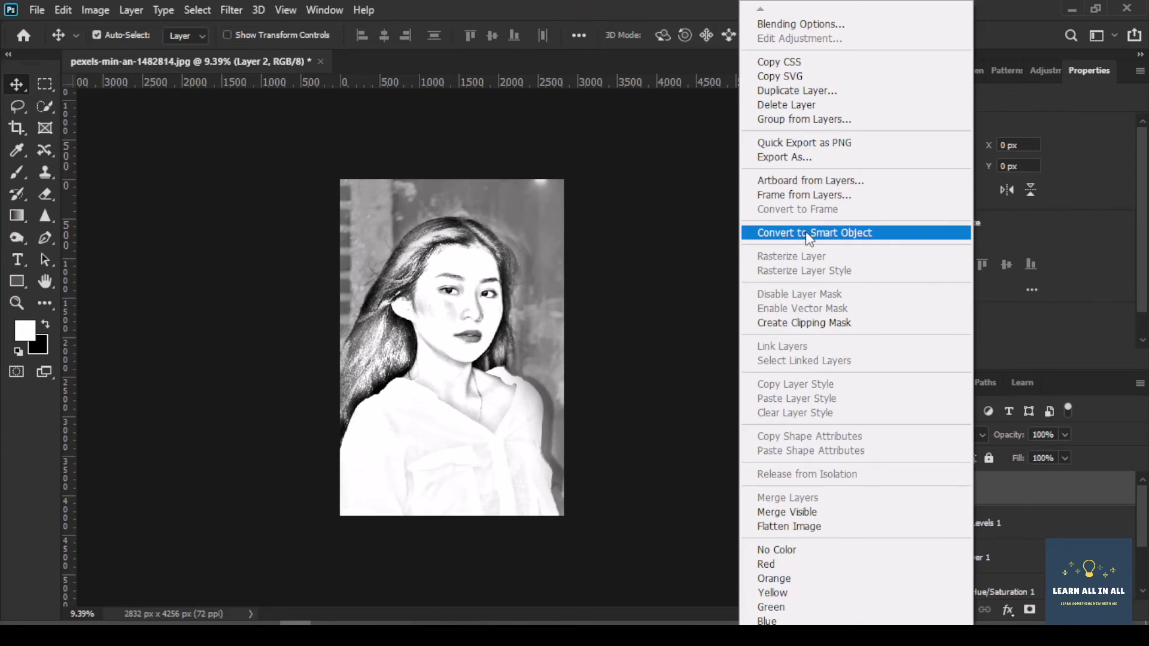
left_click(750, 232)
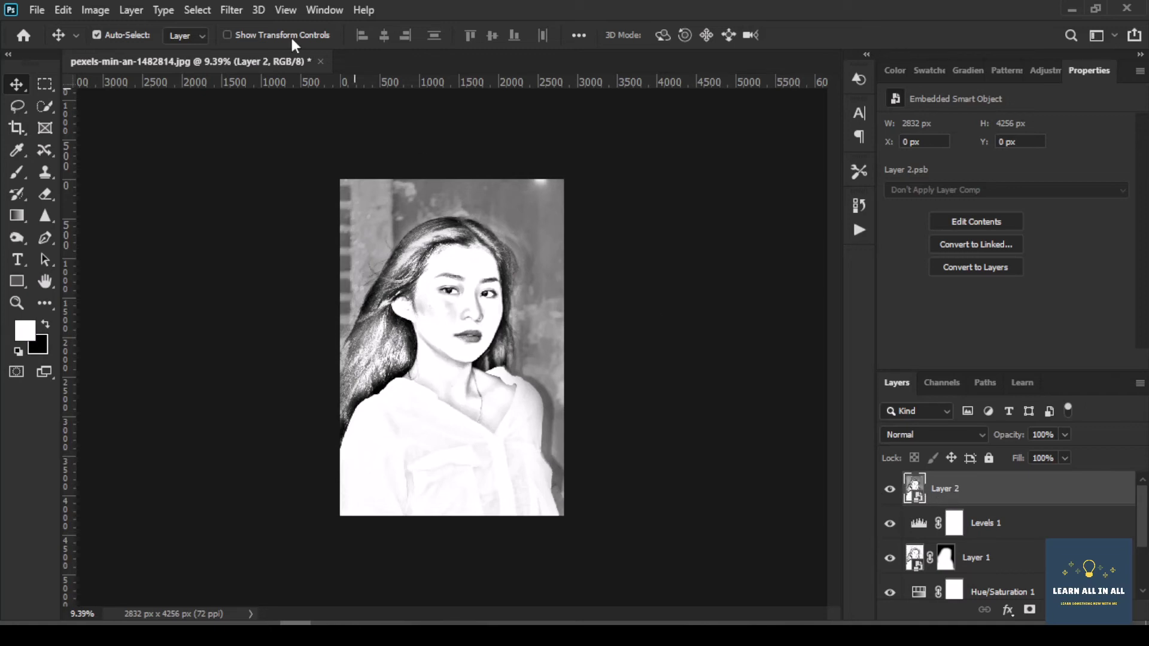
Step: Apply an Add Noise filter to the top smart object with an amount of 7.26% and Uniform distribution
left_click(230, 9)
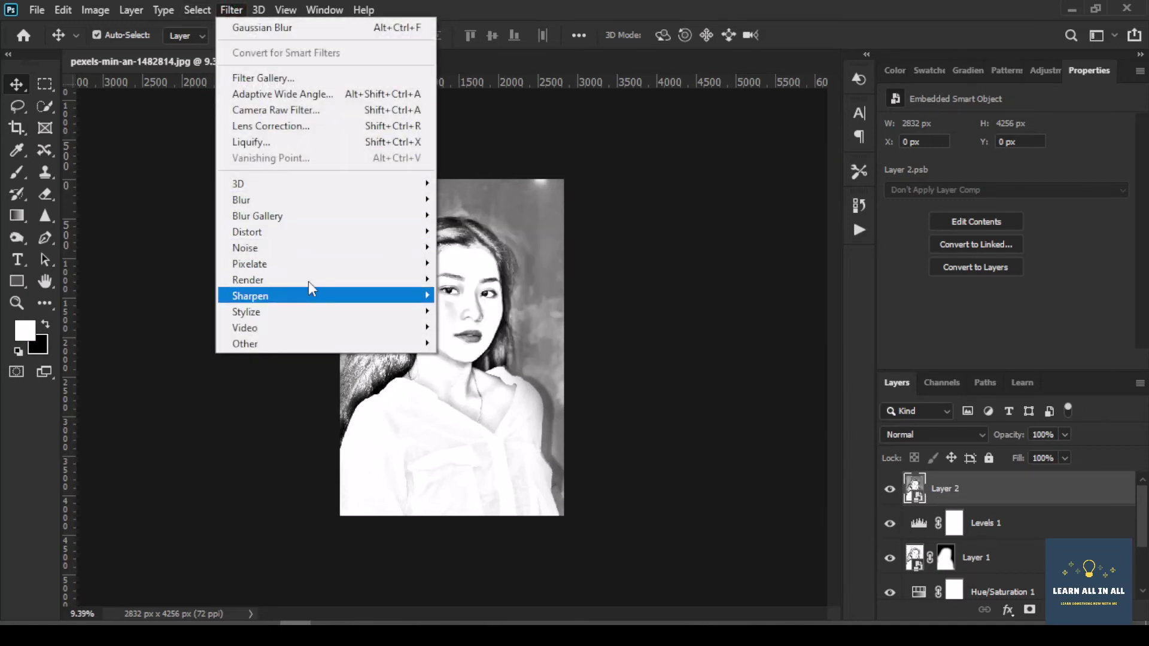
mouse_move(397, 252)
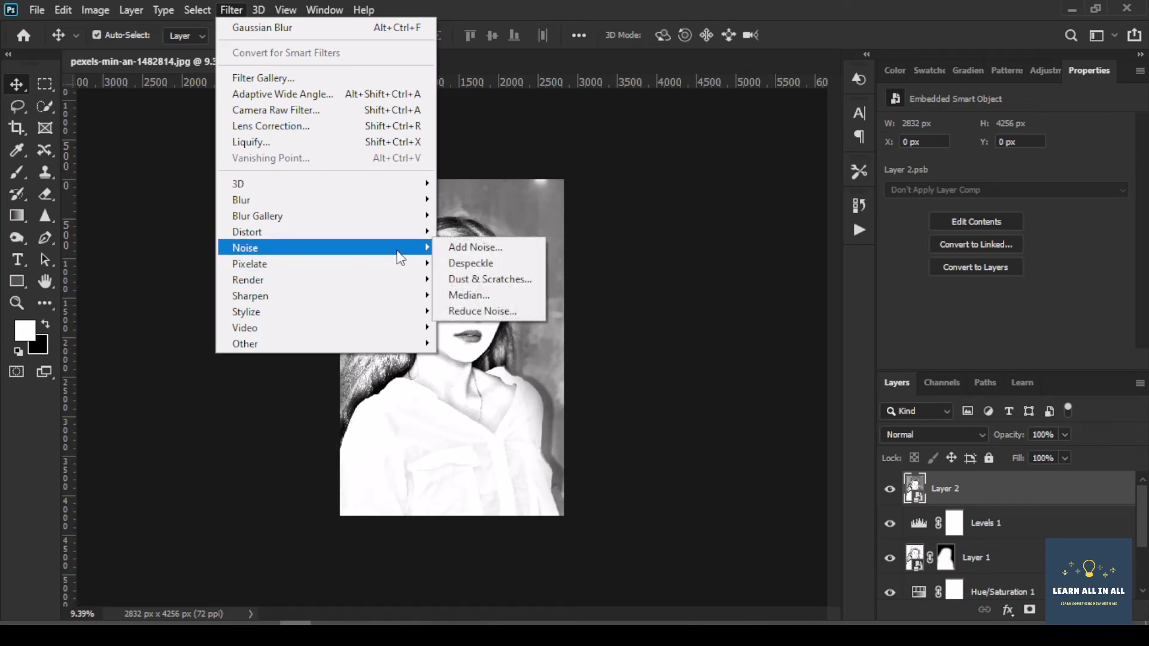
left_click(490, 247)
left_click_drag(542, 80, 797, 107)
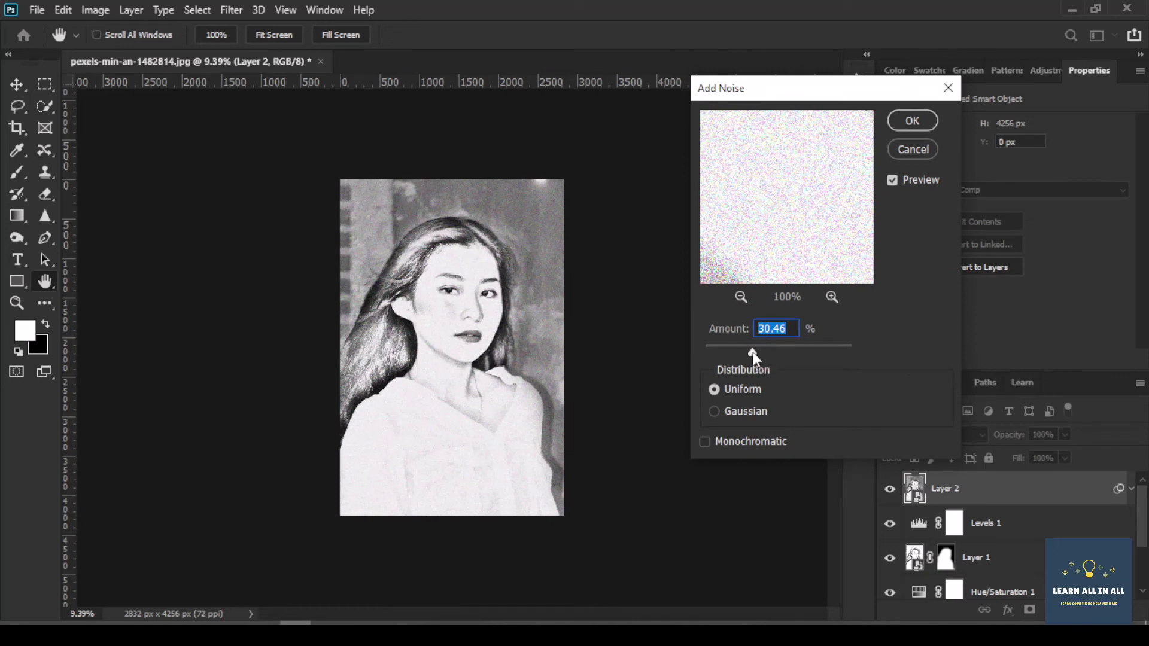
left_click_drag(753, 353, 738, 353)
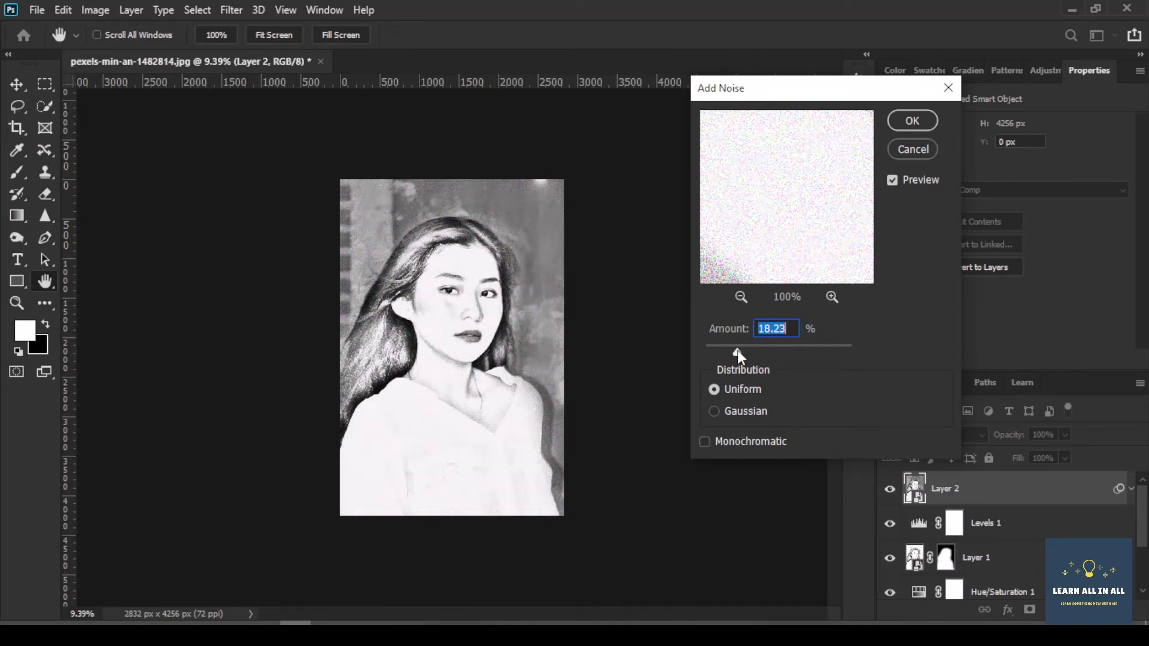
left_click_drag(737, 350, 727, 349)
left_click_drag(726, 349, 718, 347)
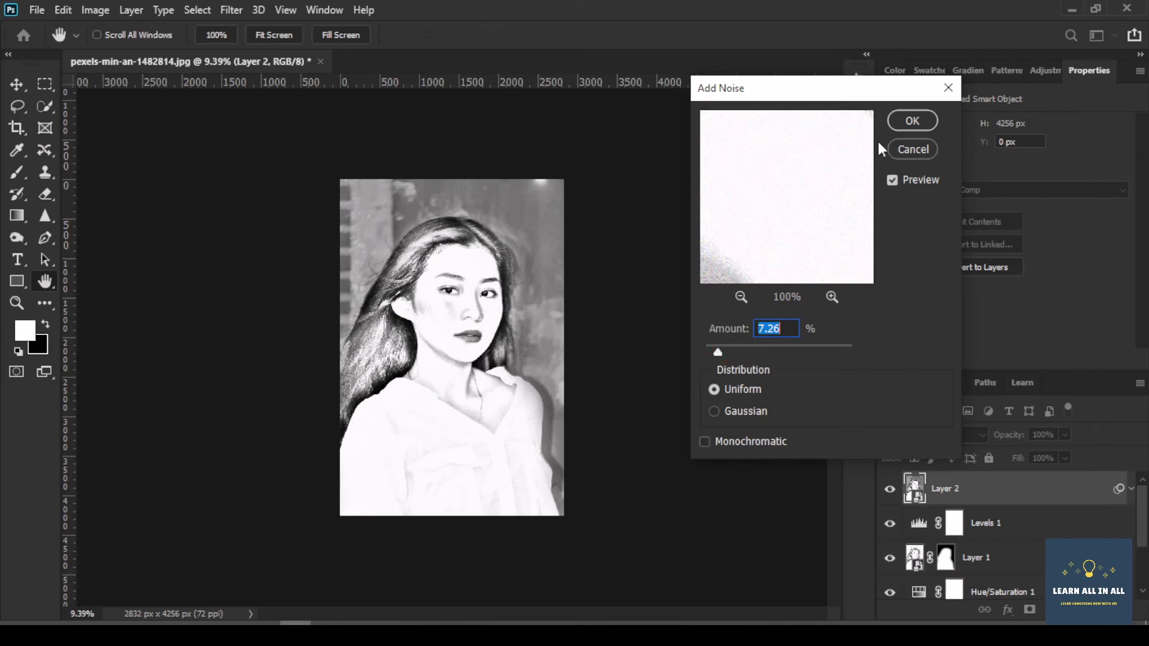
left_click(905, 123)
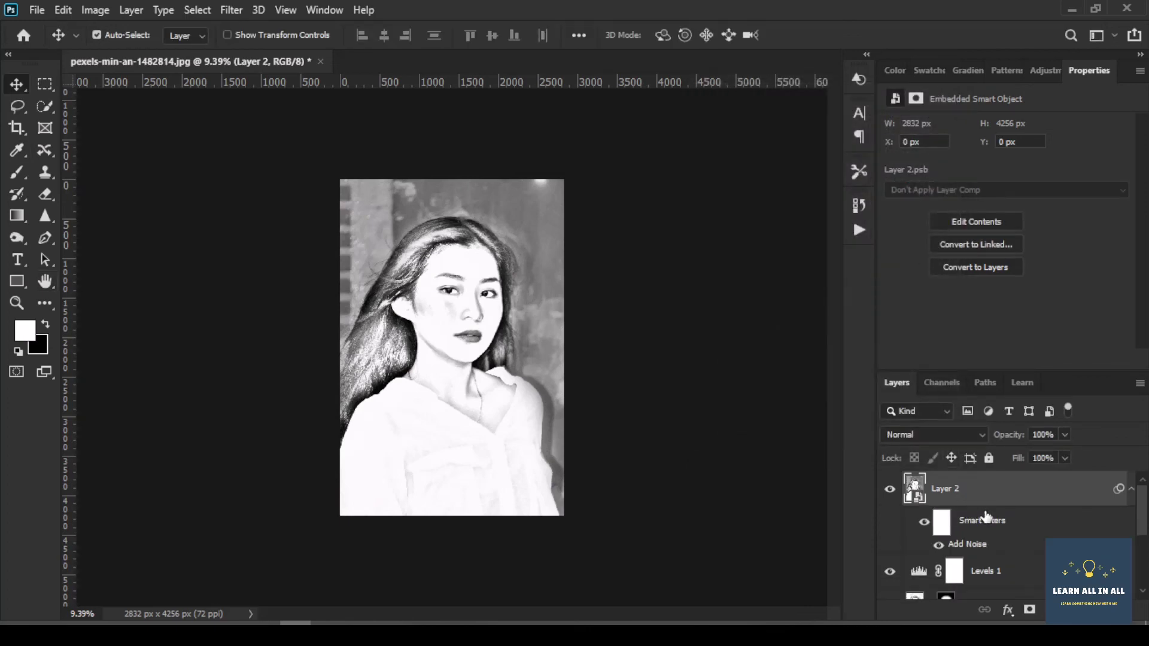
Step: Group all layers from Layer 2 down to Background copy, leaving only the Background layer outside the group
scroll(990, 524, "down", 3)
left_click(1010, 554, "shift")
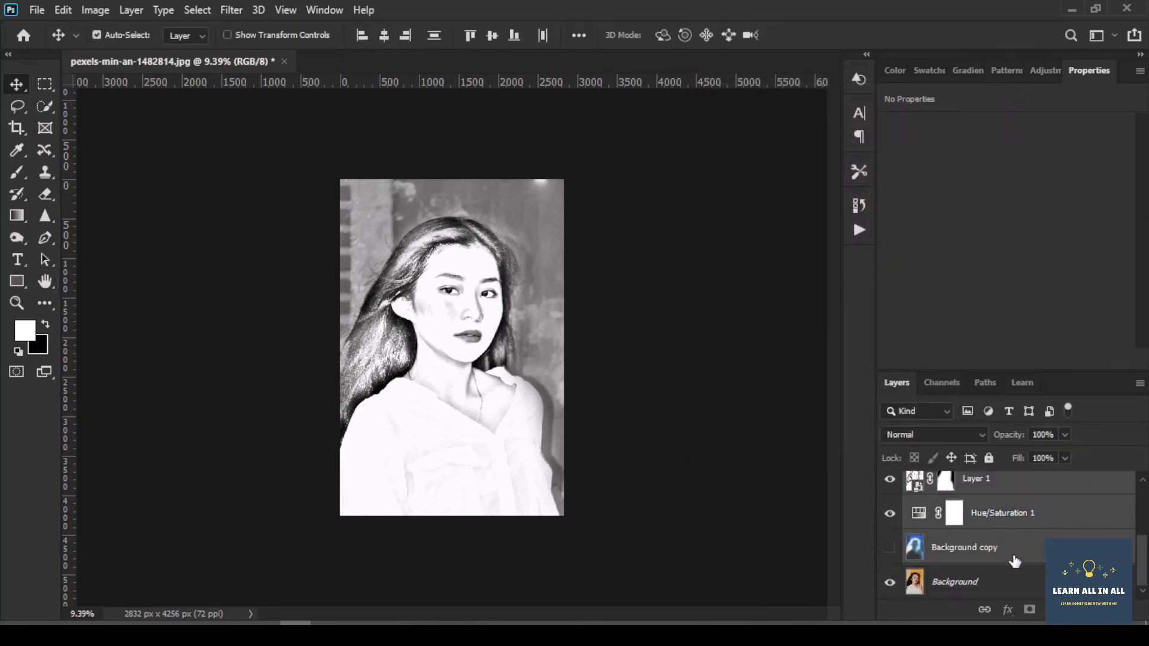
key("ctrl+g")
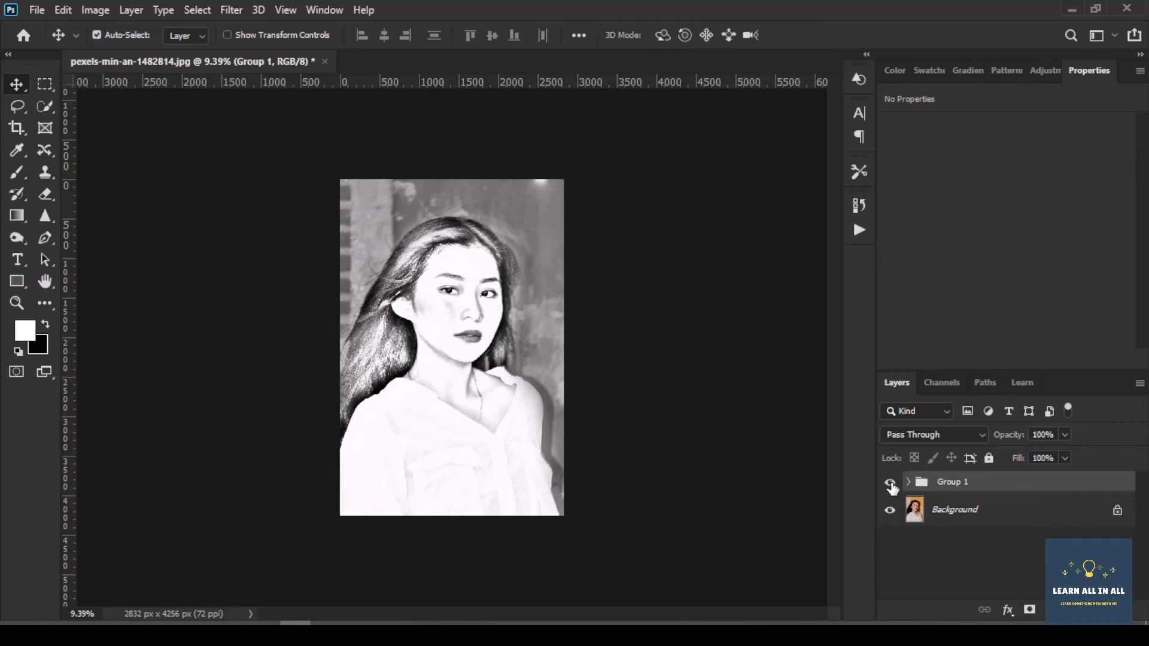
Step: Compare the sketch effect with the original photo by toggling the group's visibility, and view the final image at full fit
left_click(890, 483)
left_click(890, 484)
left_click(890, 484)
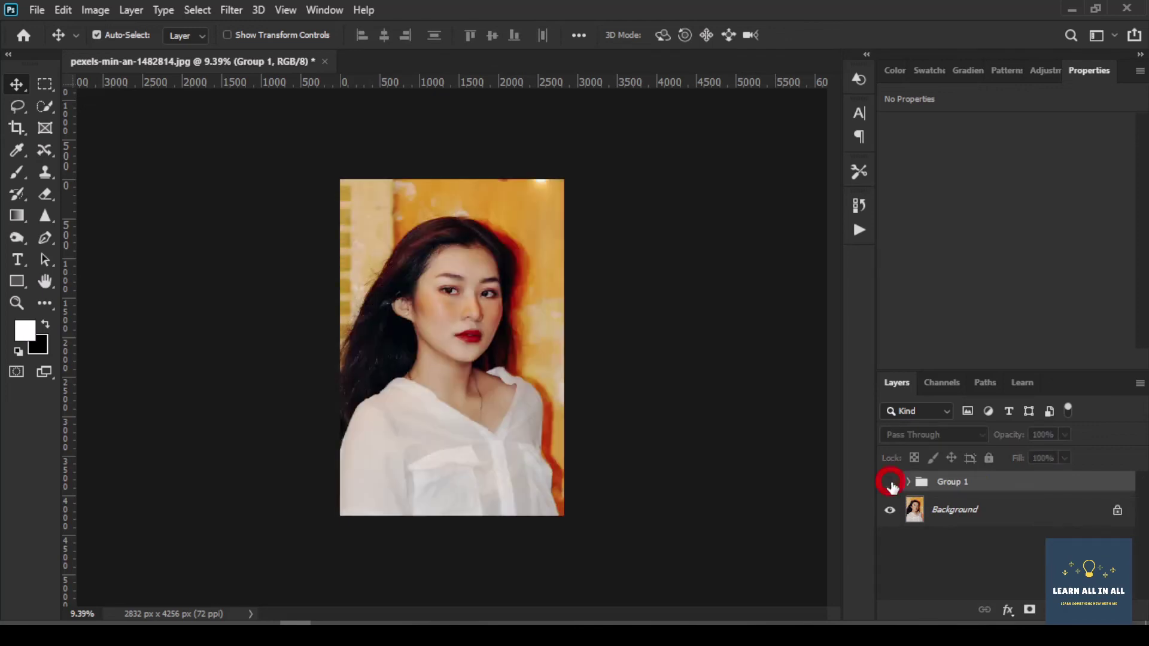
left_click(890, 482)
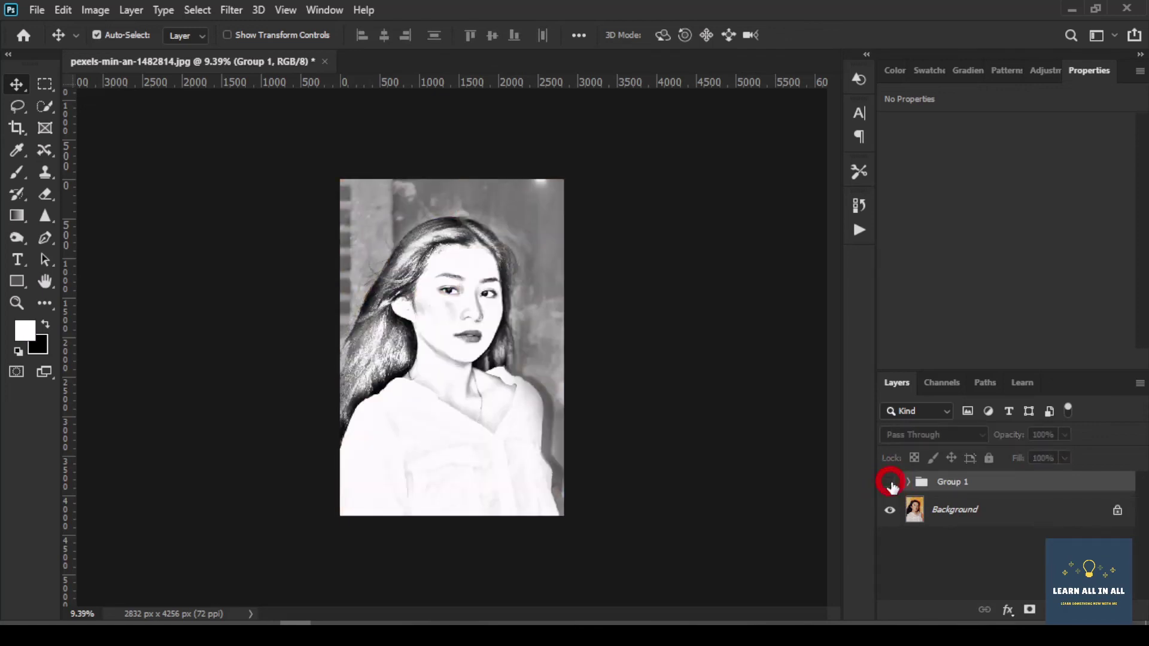
left_click(890, 483)
left_click(890, 483)
left_click(890, 483)
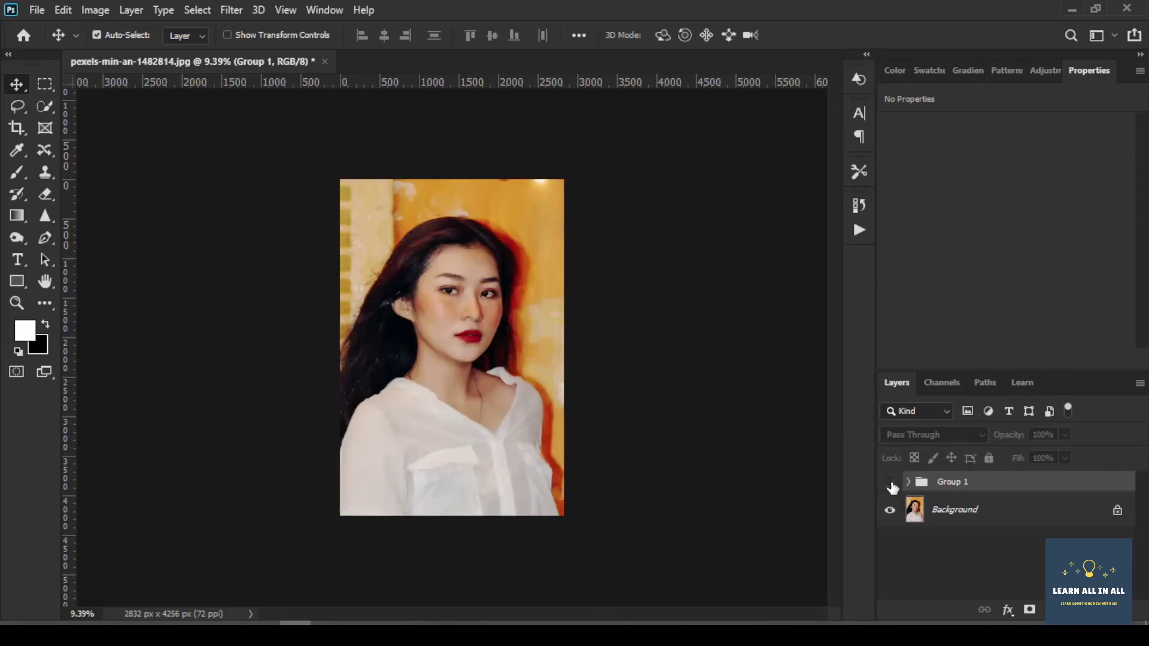
left_click(890, 483)
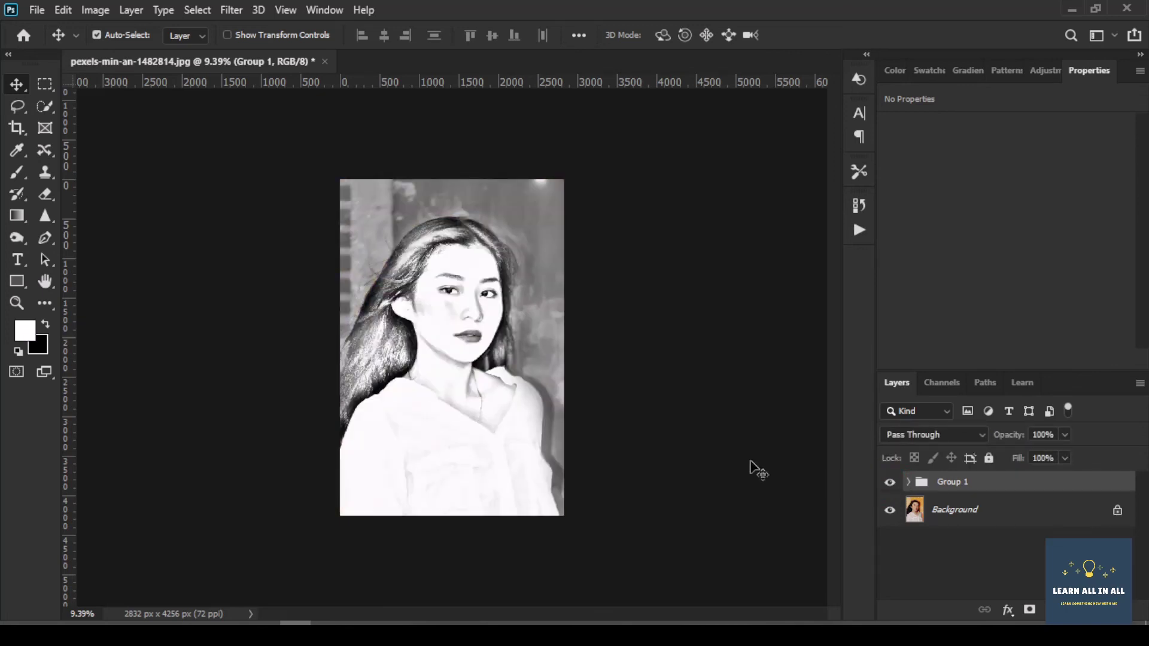
key("ctrl+0")
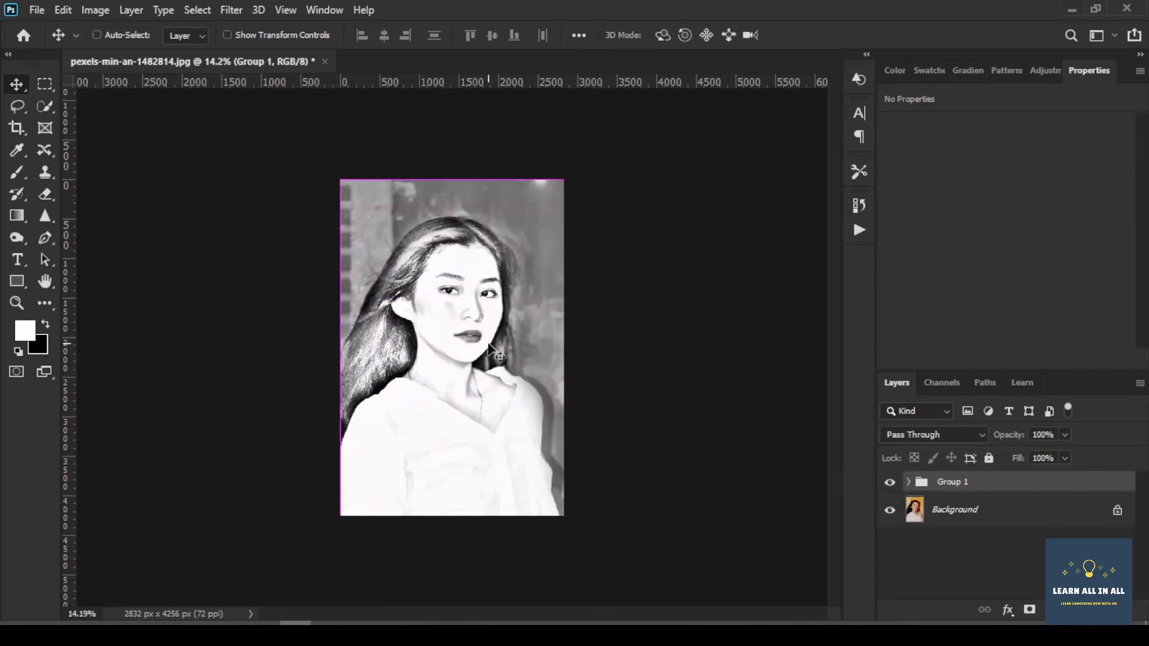